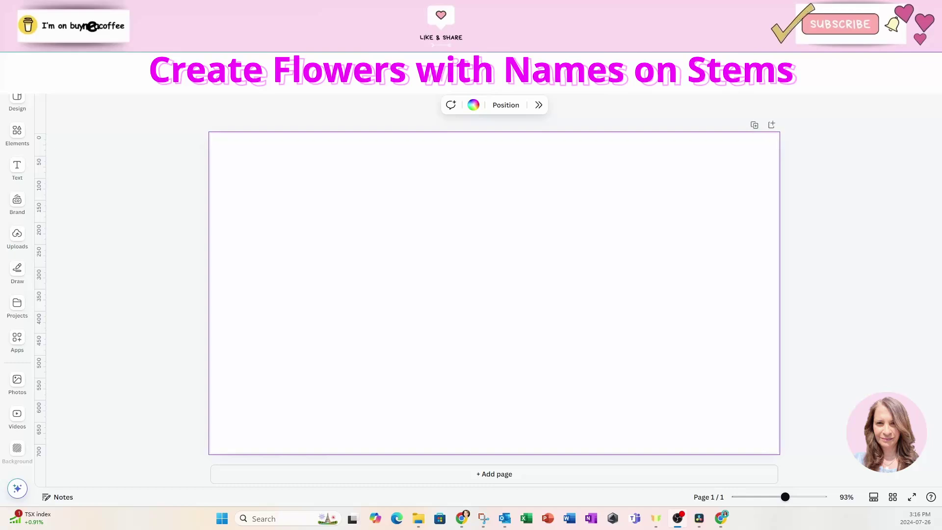
Search the Elements library for 'purple flower'.
click(752, 389)
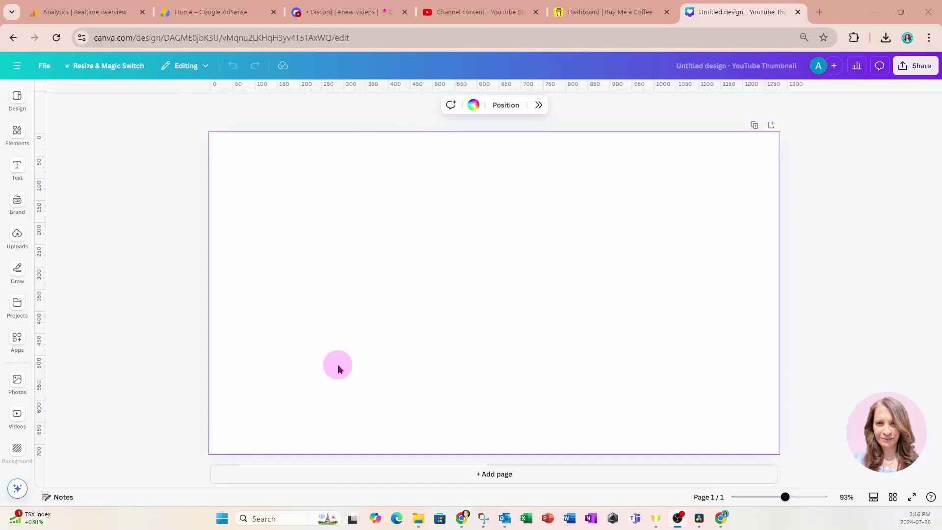
click(45, 68)
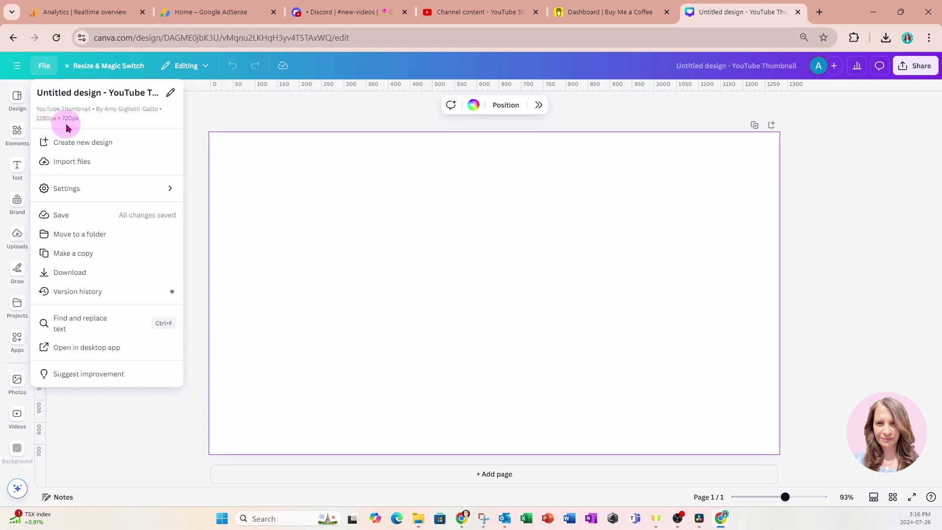
click(16, 136)
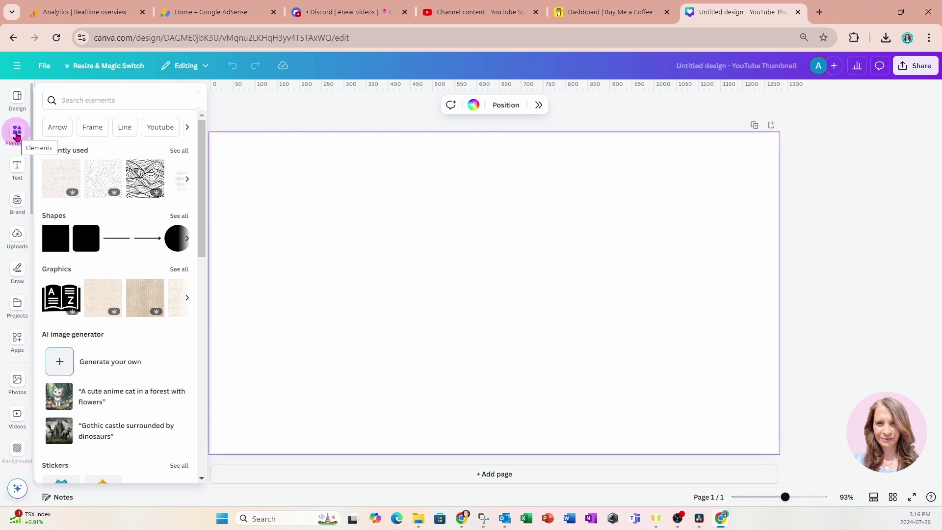
click(79, 101)
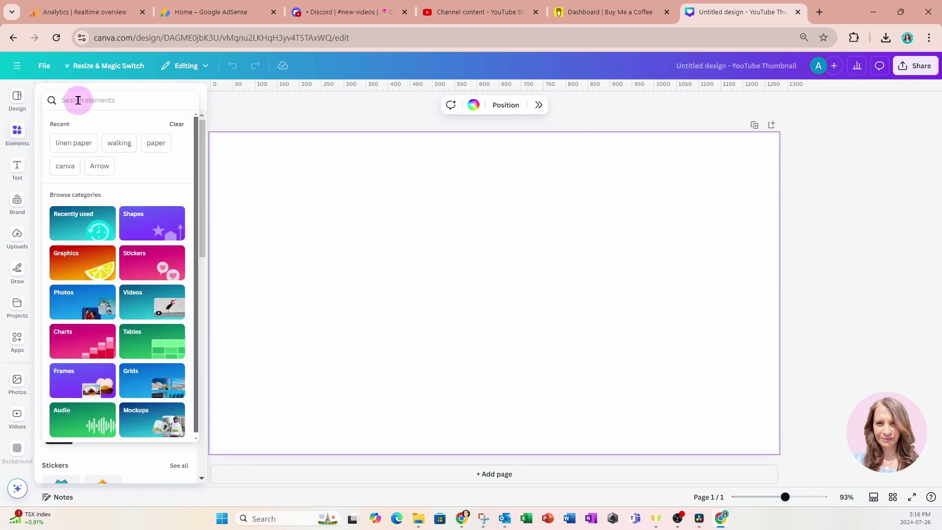
text(purpl)
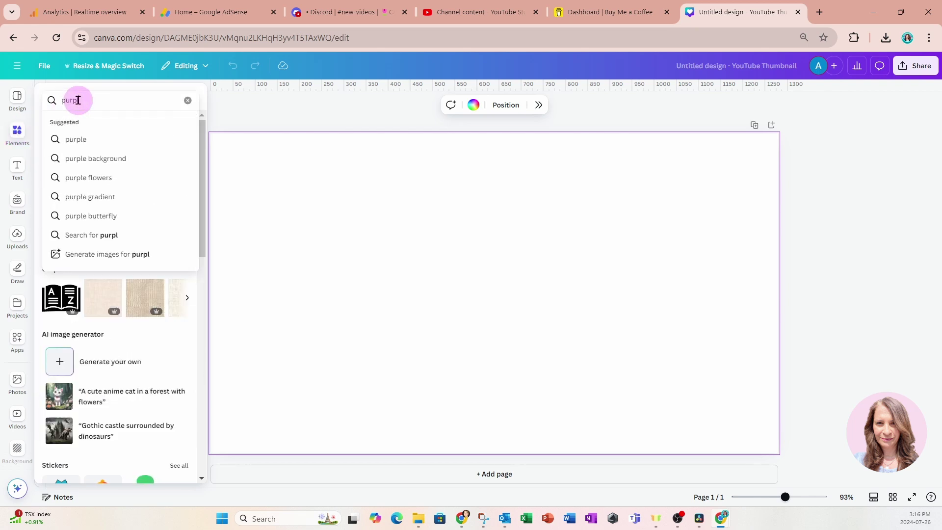
text(e flower)
key(Return)
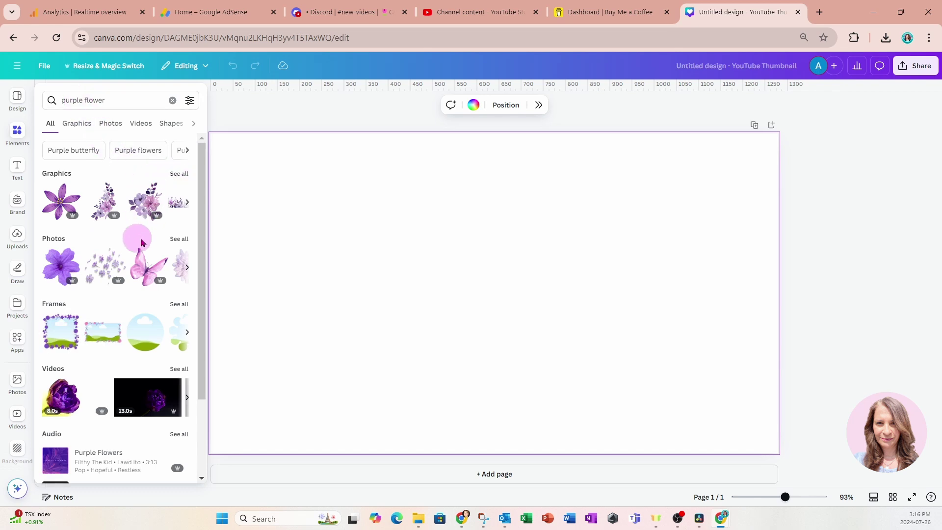
Add the pale purple daisy graphic, move it to the page's left side and enlarge it.
click(182, 175)
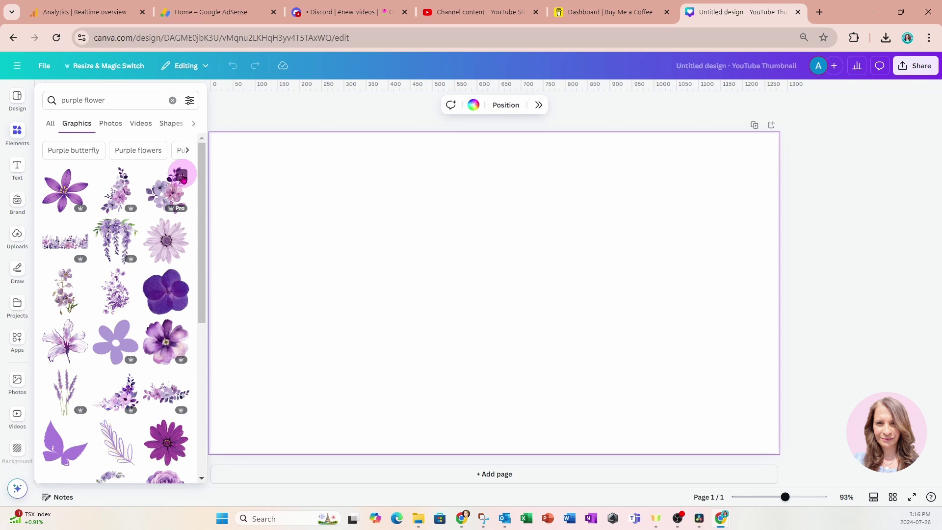
click(166, 245)
click(496, 297)
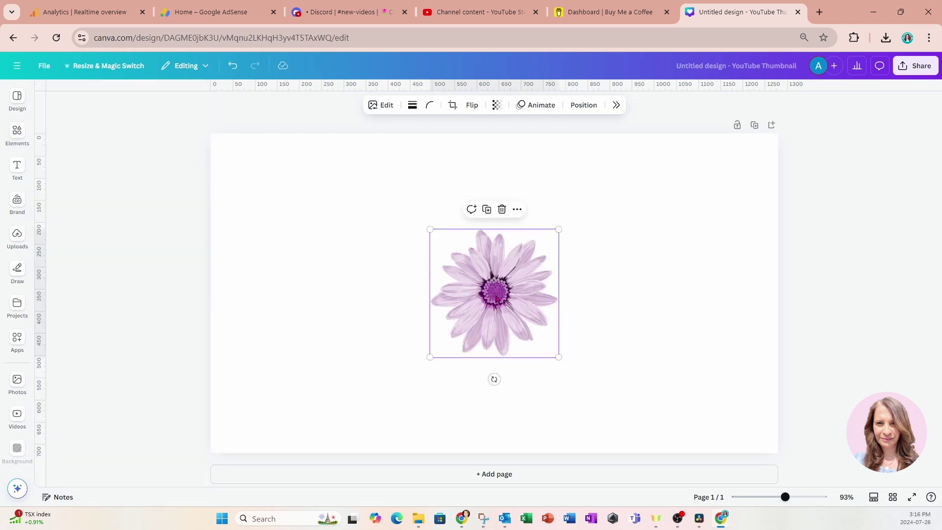
drag(495, 296, 327, 294)
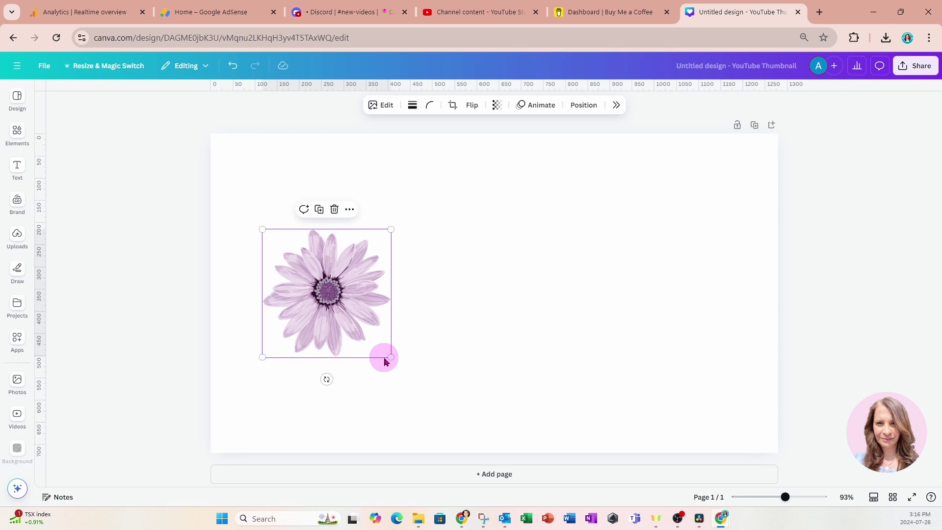
drag(391, 357, 380, 316)
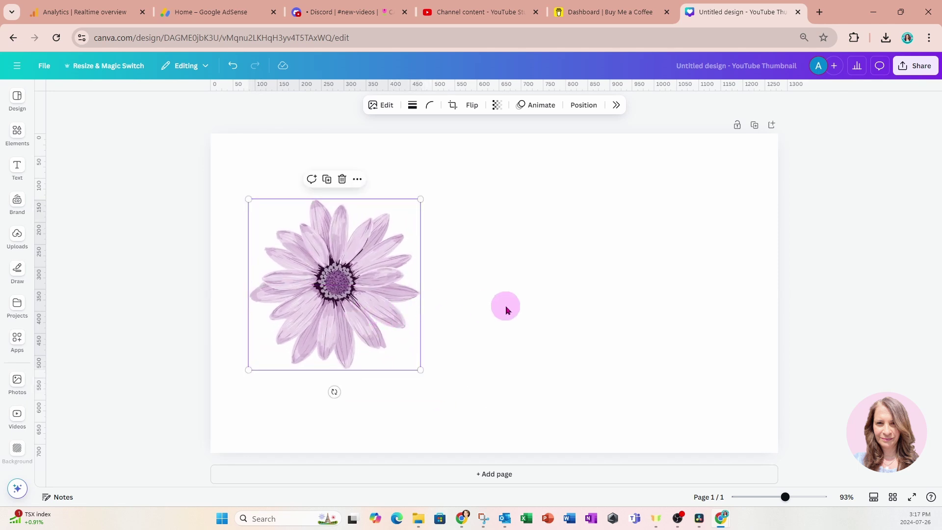
Add a paragraph text box right of the daisy and type Selena.
click(19, 167)
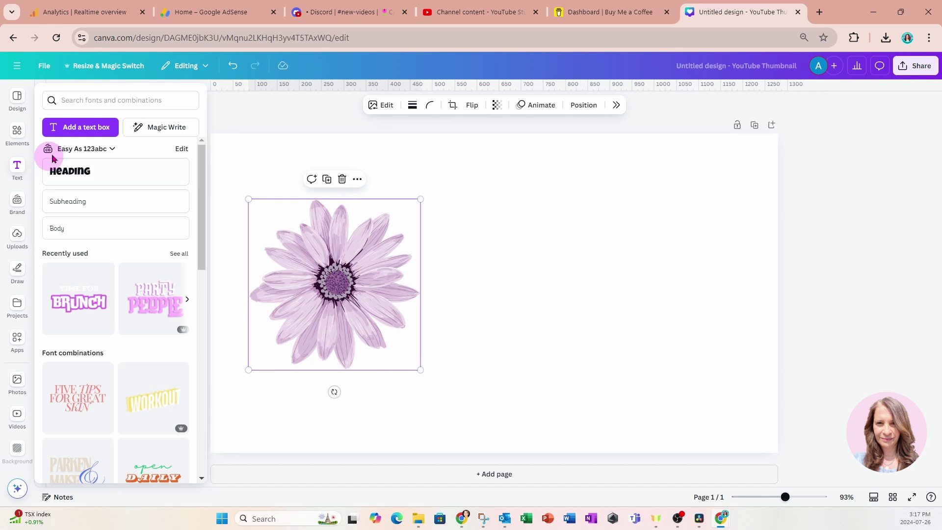
click(79, 126)
click(343, 403)
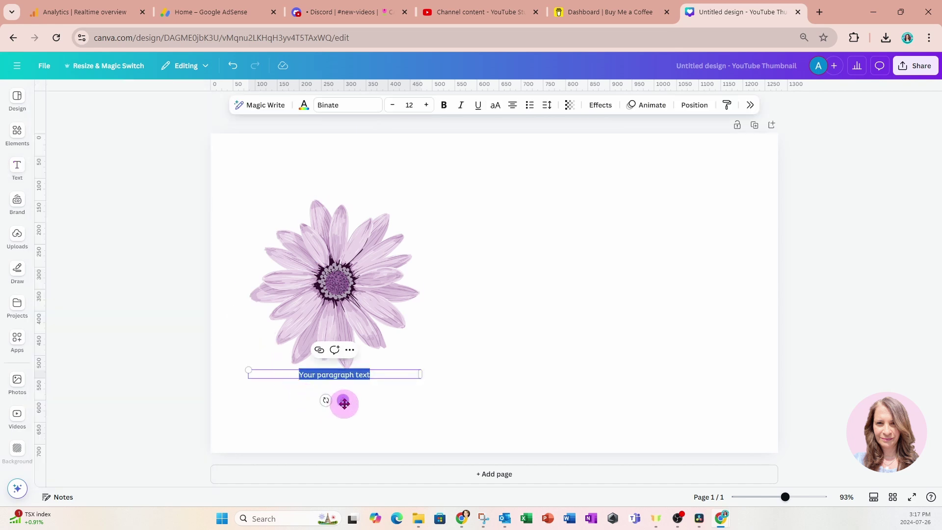
drag(344, 403, 534, 310)
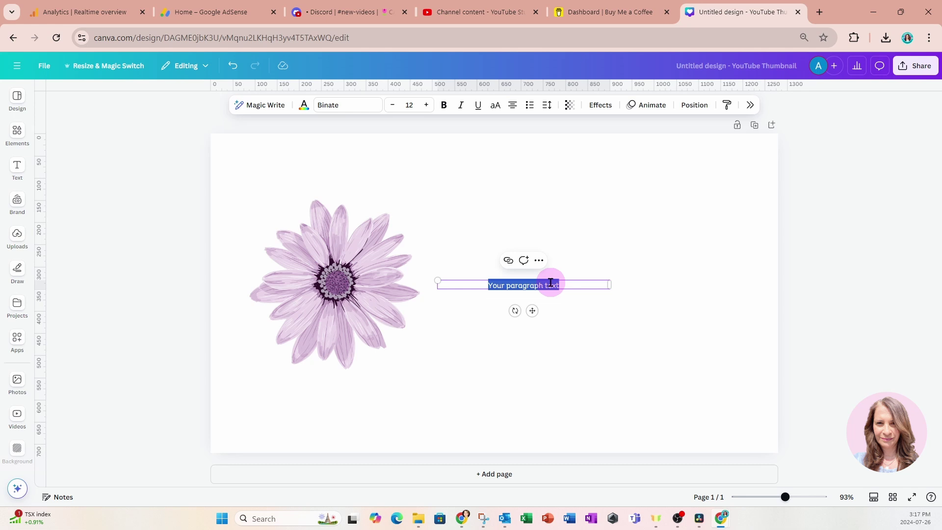
text(s)
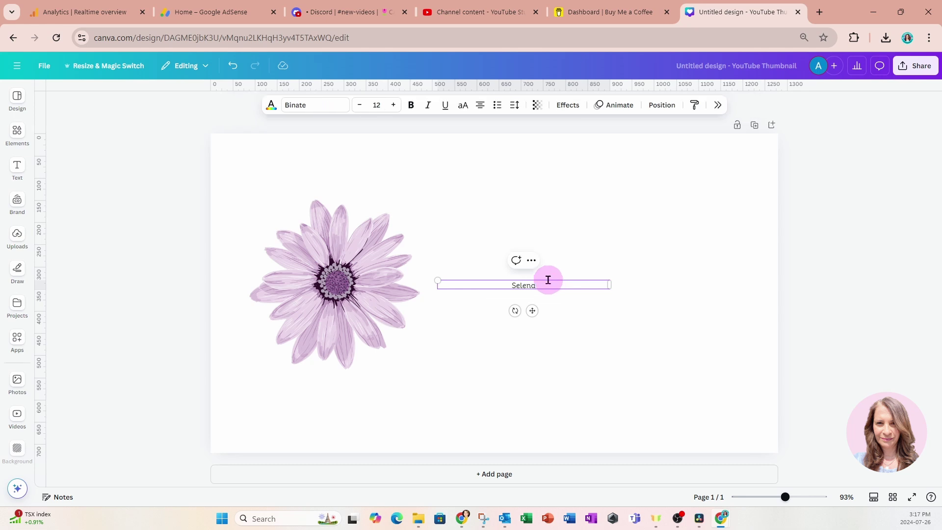
Apply the White Star font to the Selena text.
click(322, 105)
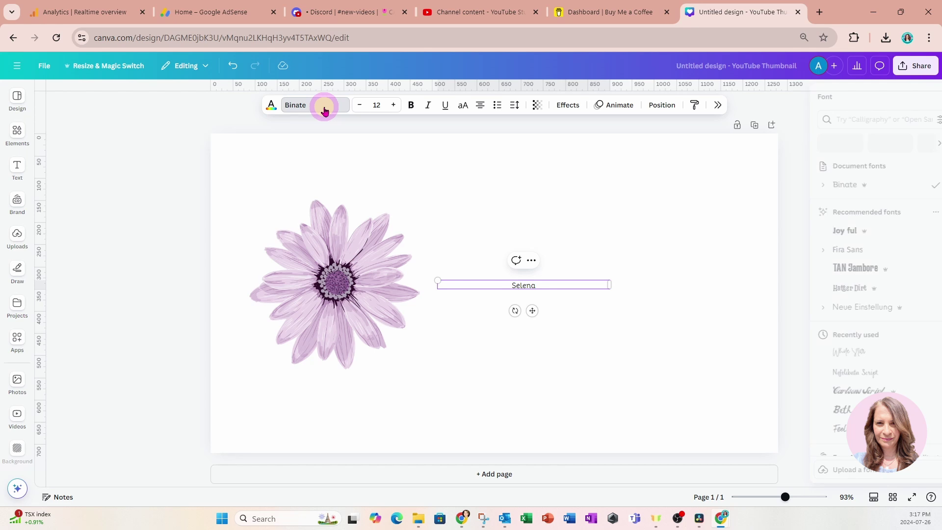
click(857, 119)
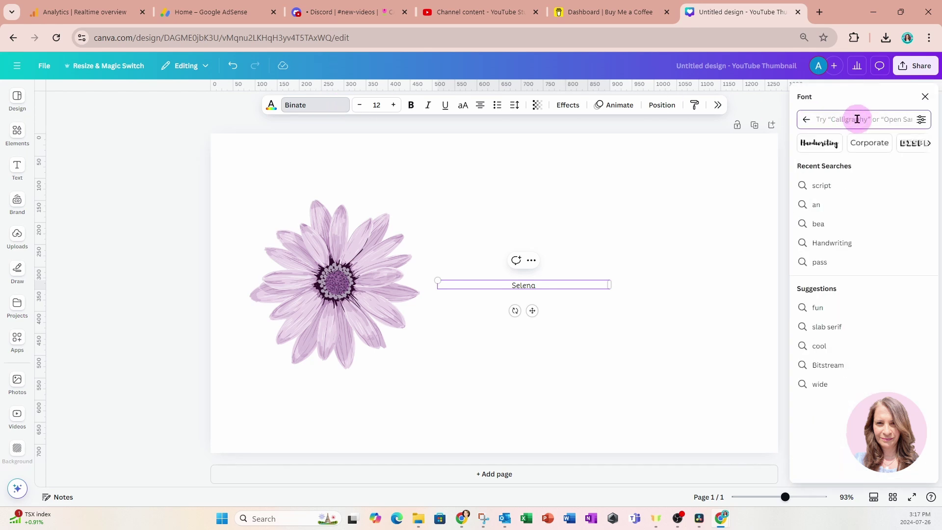
text(white star)
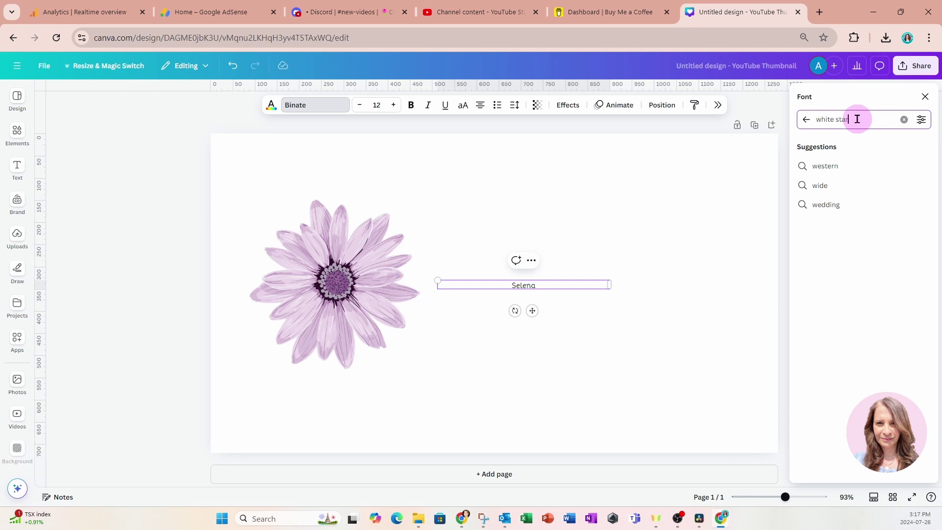
key(Return)
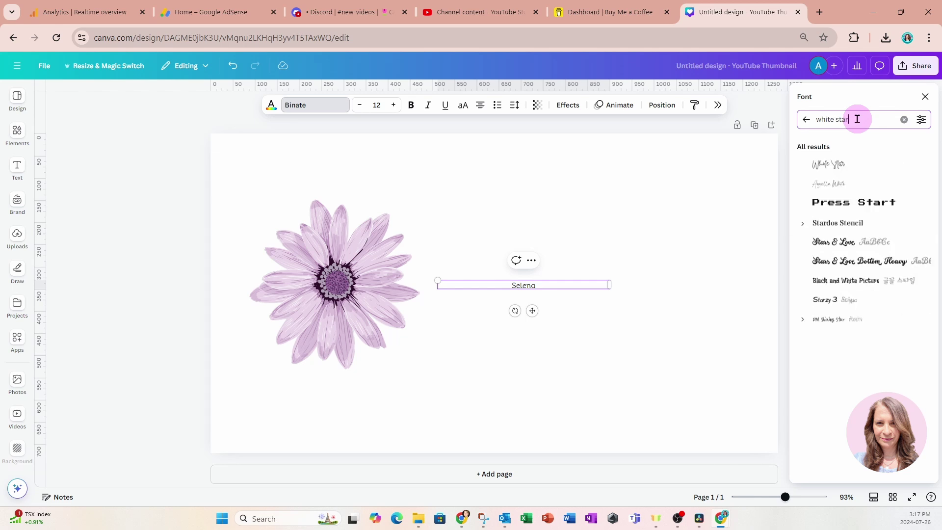
click(832, 166)
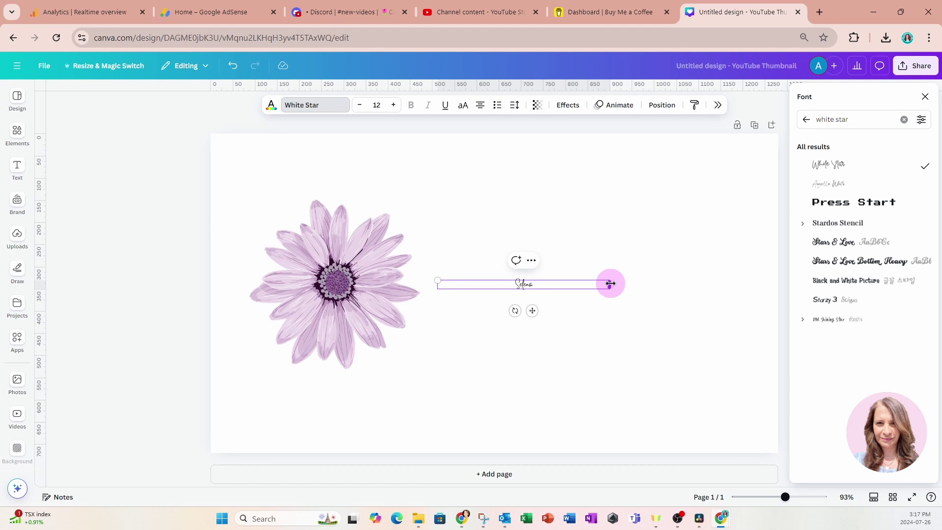
Enlarge Selena to size 54.1 and recentre it beside the daisy.
drag(609, 283, 505, 285)
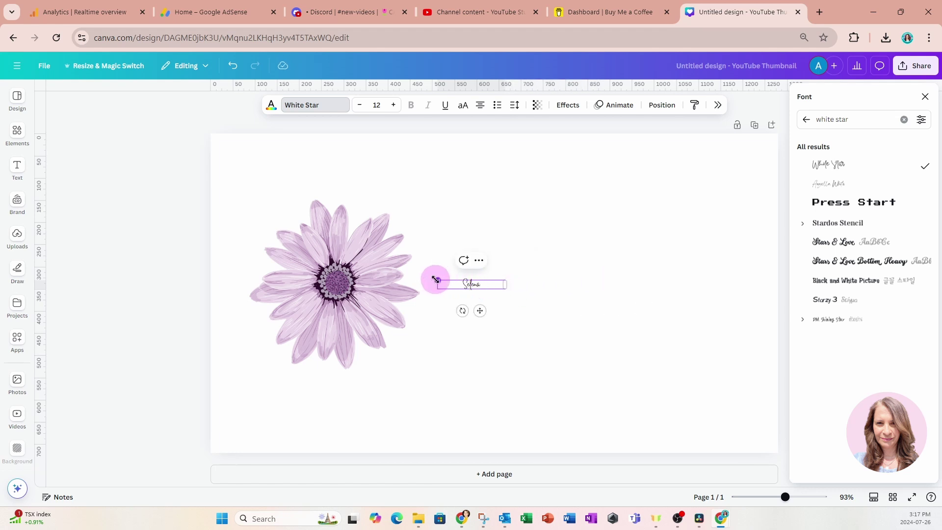
drag(435, 279, 413, 277)
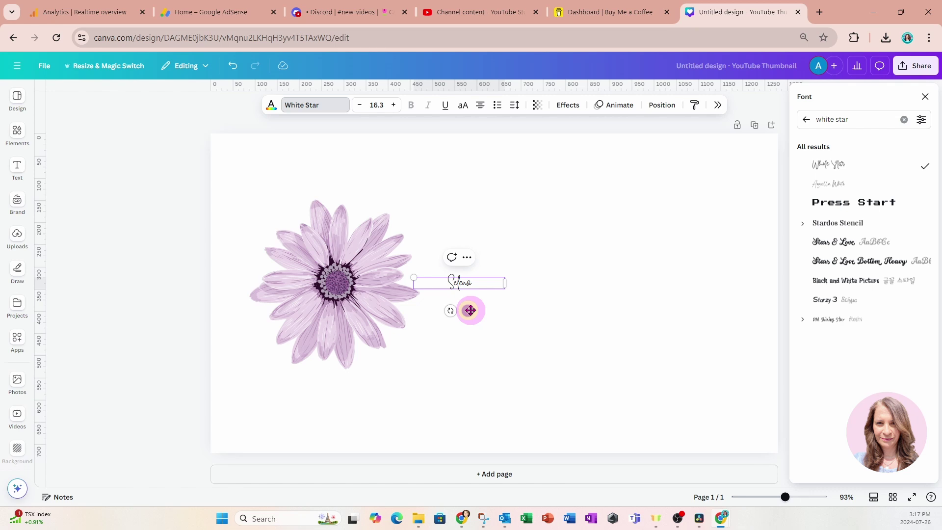
drag(470, 310, 511, 312)
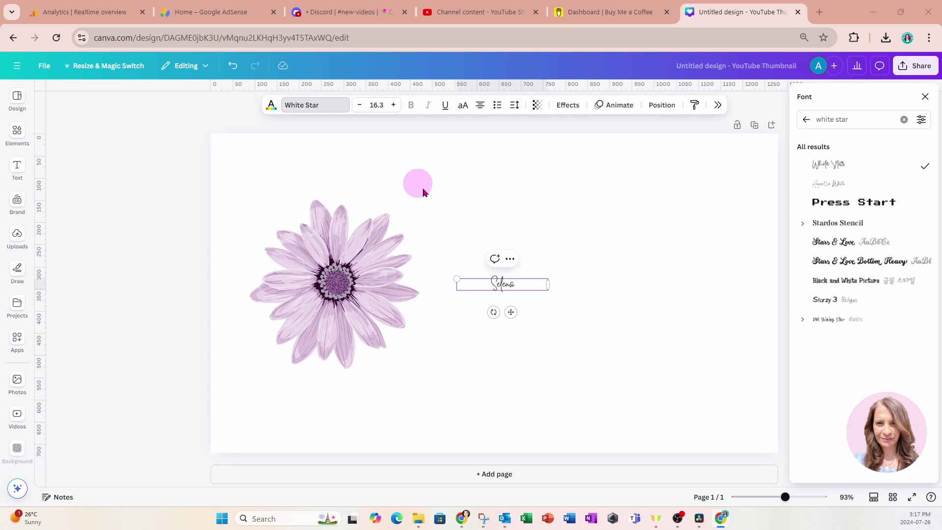
drag(457, 279, 377, 254)
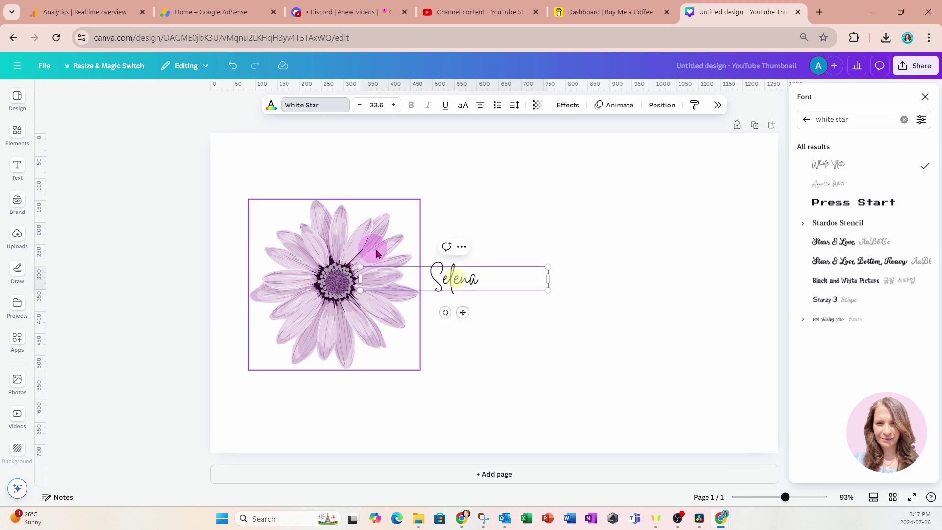
drag(509, 284, 567, 304)
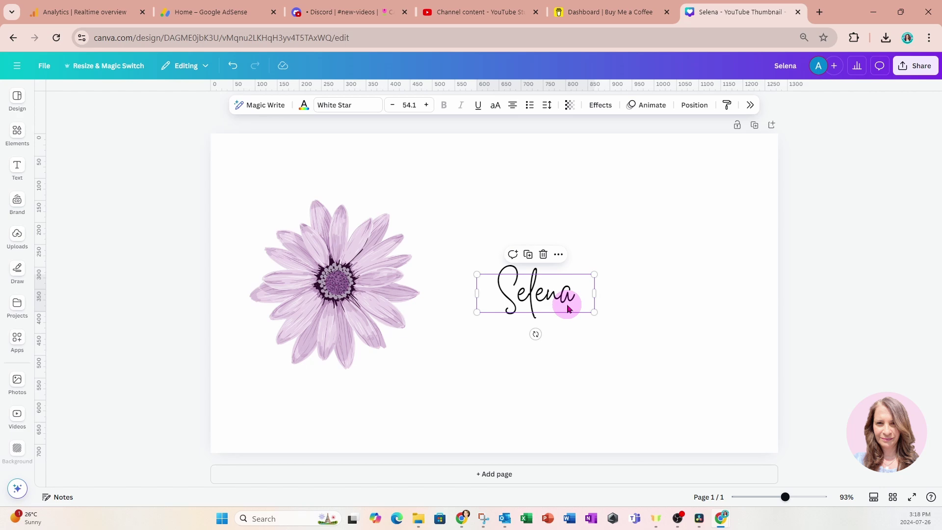
Add a black heart-line graphic from a 'heart line' search and place it below Selena.
click(14, 136)
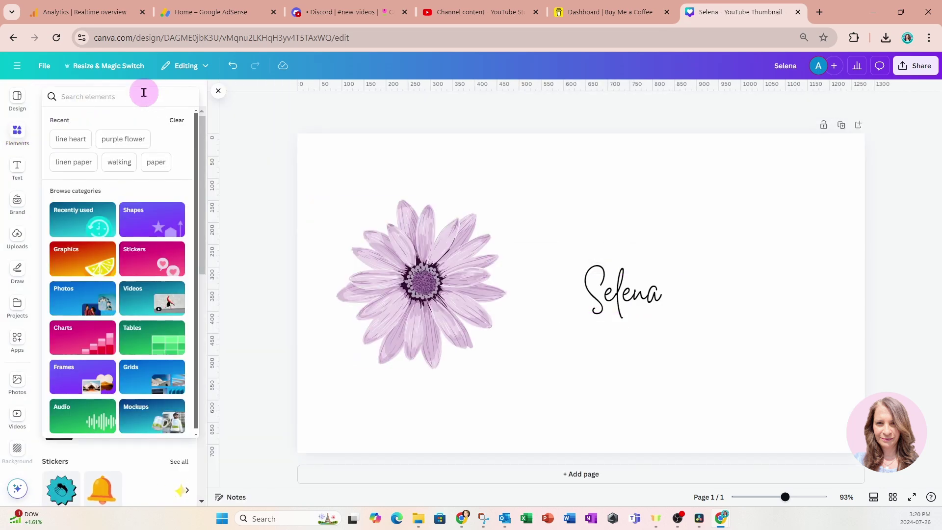
click(143, 92)
text(heart line)
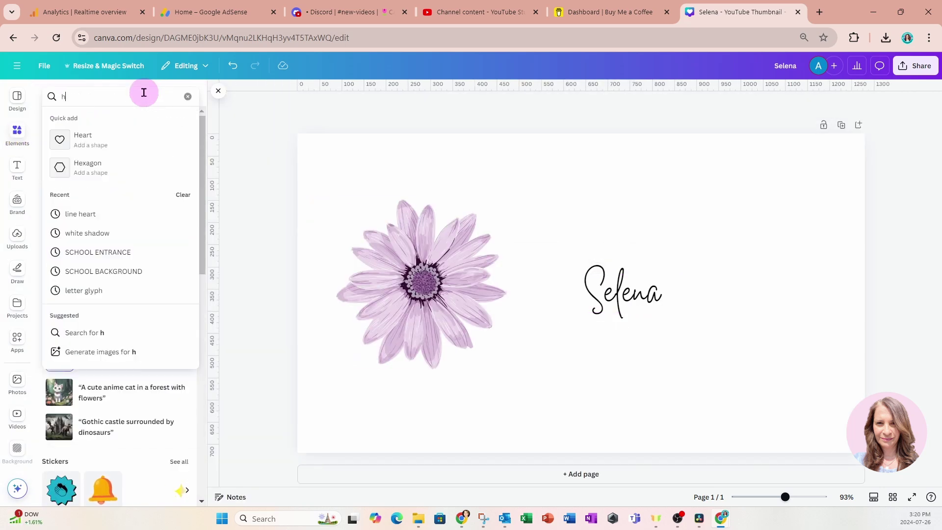
key(Return)
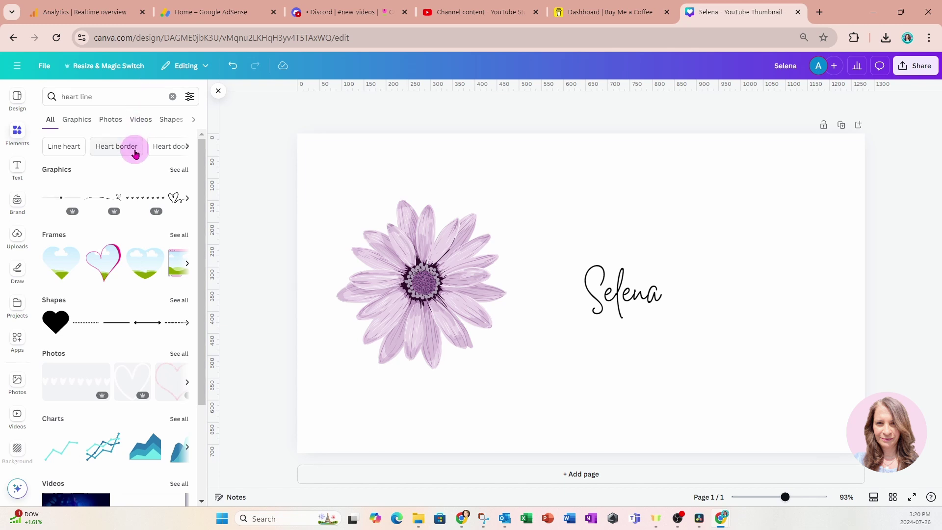
click(179, 170)
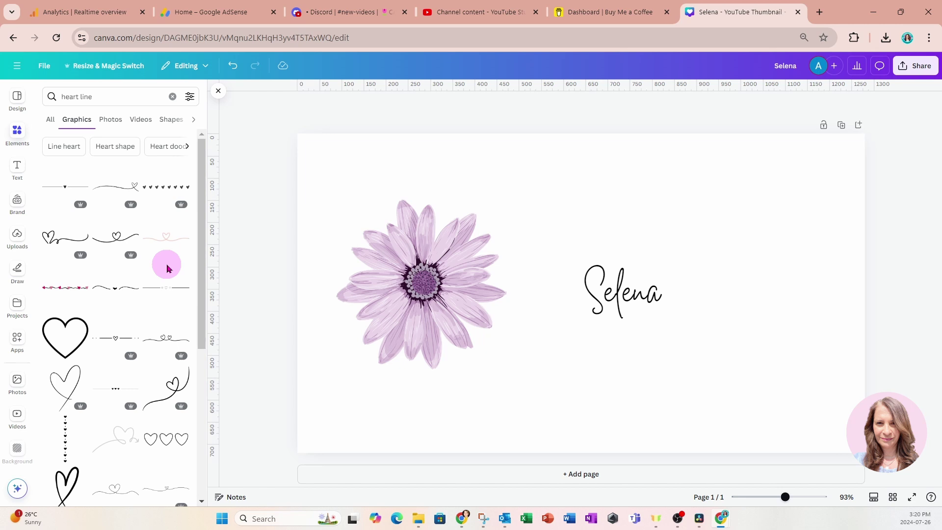
click(100, 240)
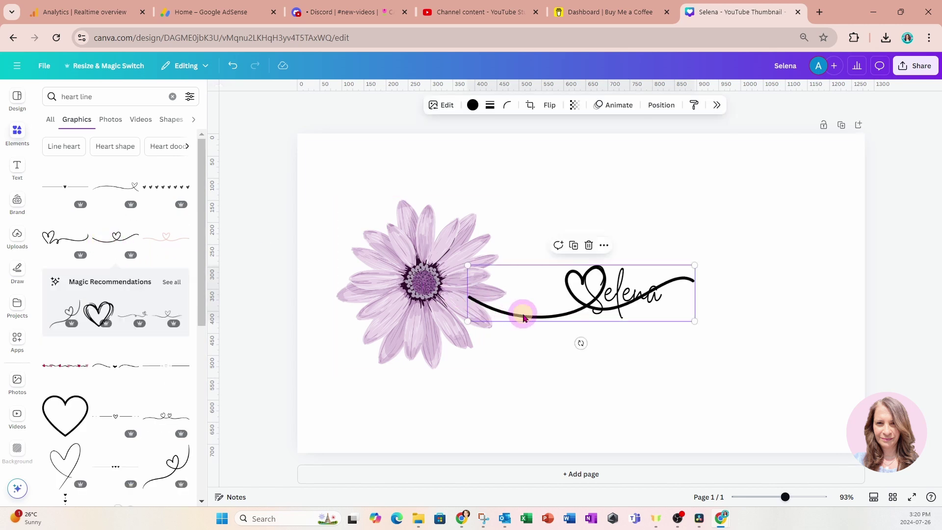
drag(524, 318, 587, 374)
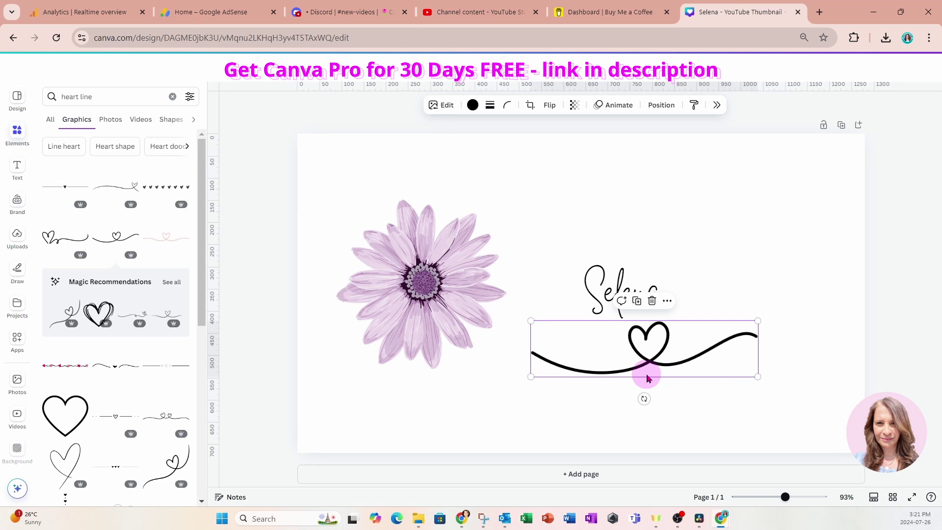
Flip the heart line horizontally and shrink it beside Selena.
click(762, 261)
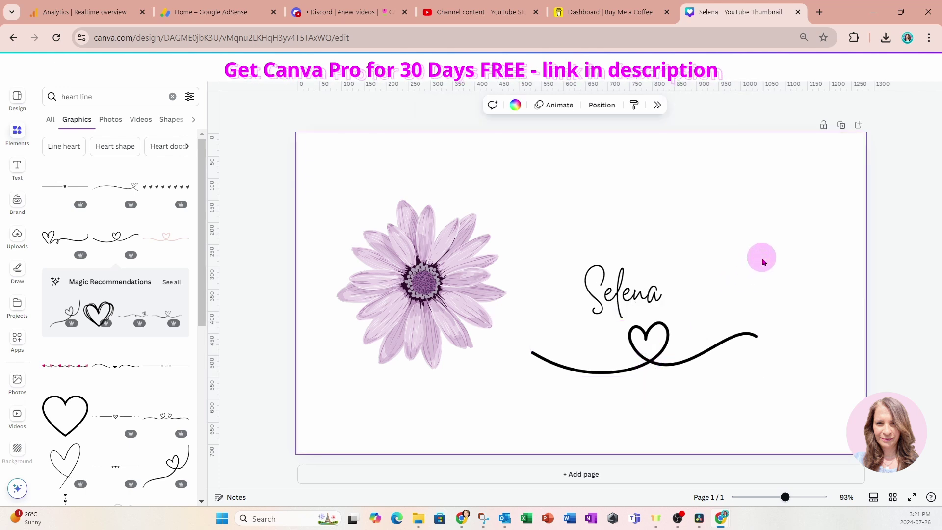
mouse_move(653, 355)
mouse_down()
mouse_move(771, 300)
mouse_move(654, 347)
mouse_move(656, 371)
mouse_up()
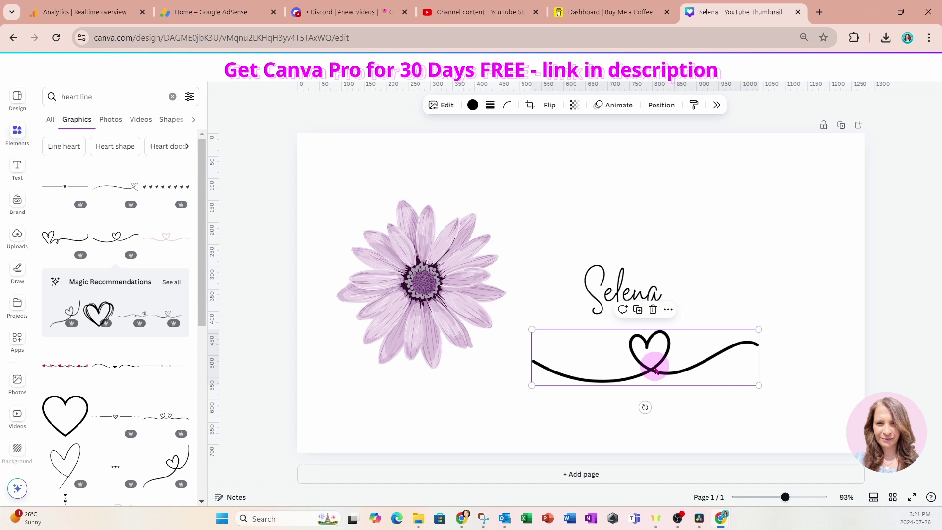
click(549, 109)
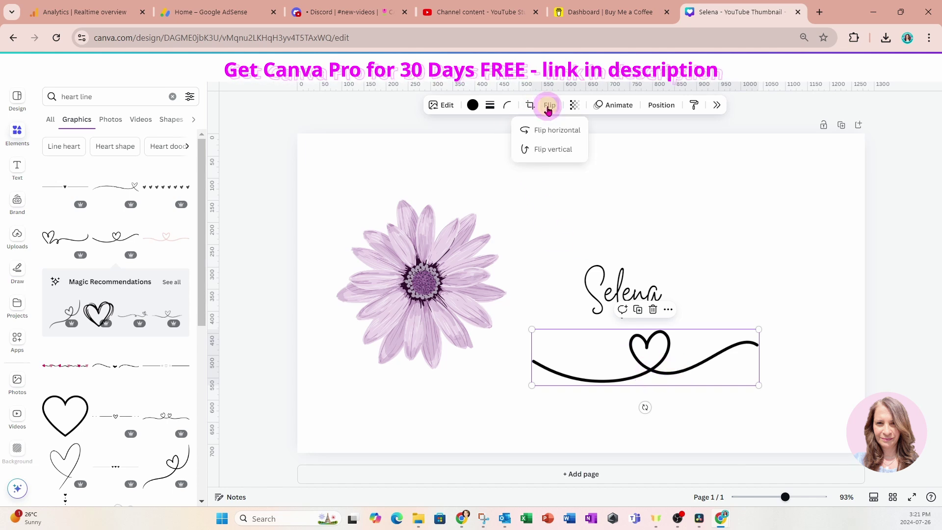
click(542, 130)
drag(652, 363, 696, 347)
drag(803, 314, 724, 316)
Tilt the heart line slightly counter-clockwise and align it with Selena's final letter.
drag(783, 497, 791, 500)
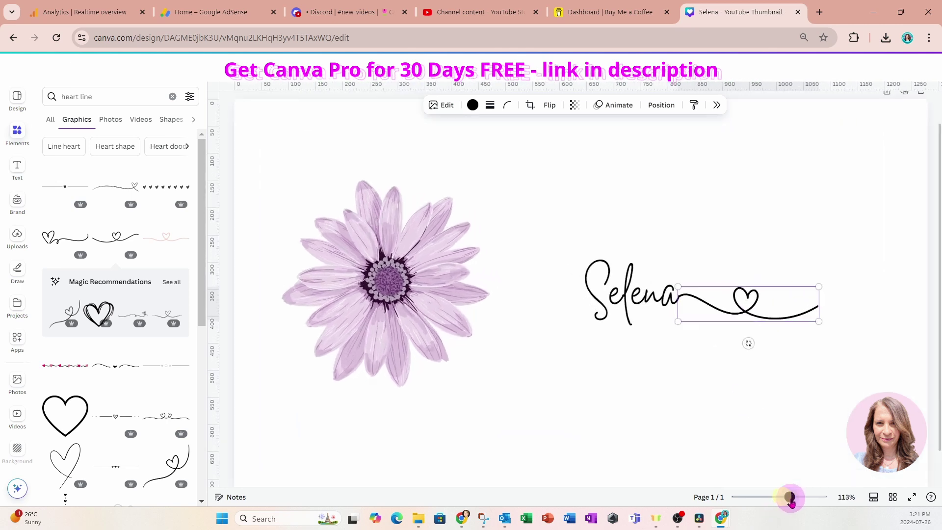
click(726, 442)
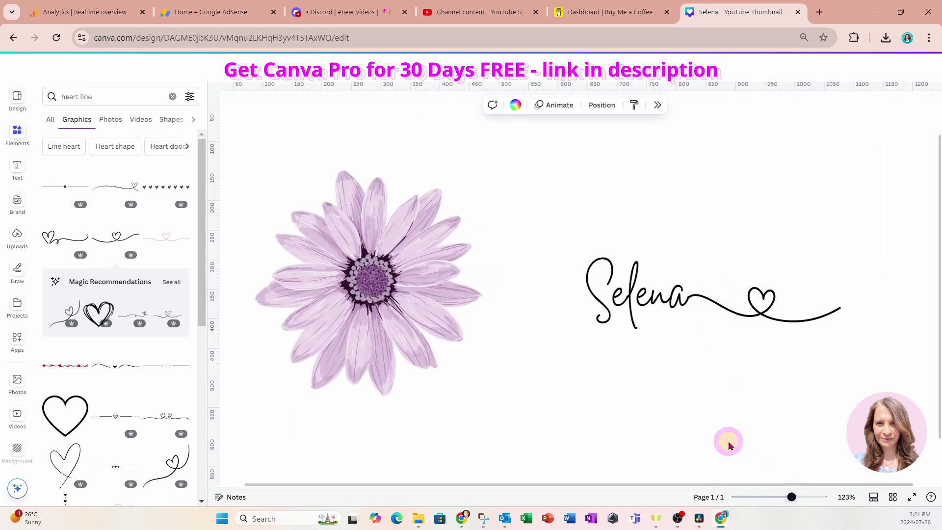
click(773, 314)
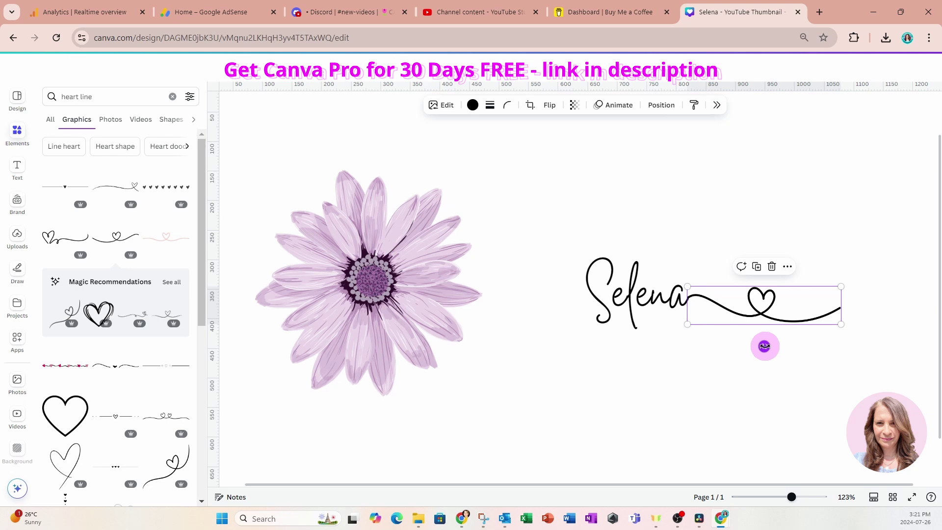
drag(763, 347, 766, 344)
drag(770, 311, 767, 296)
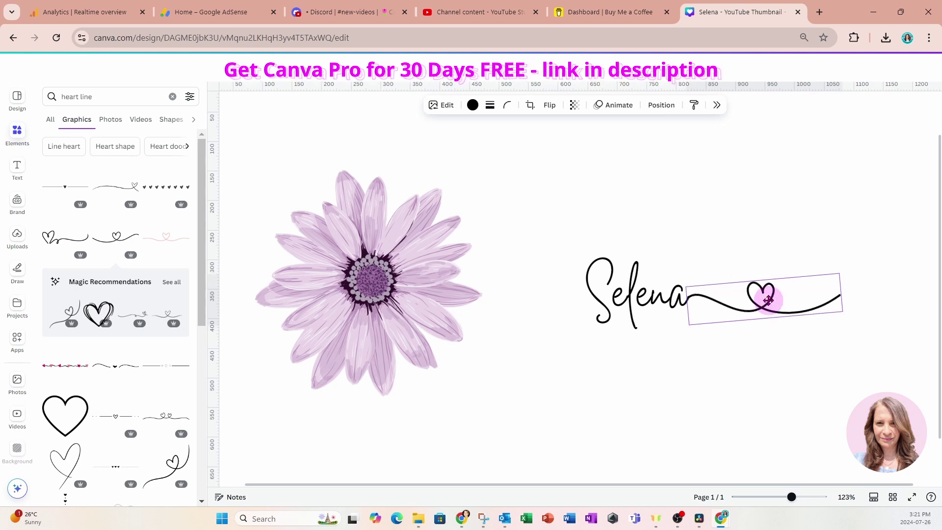
click(714, 397)
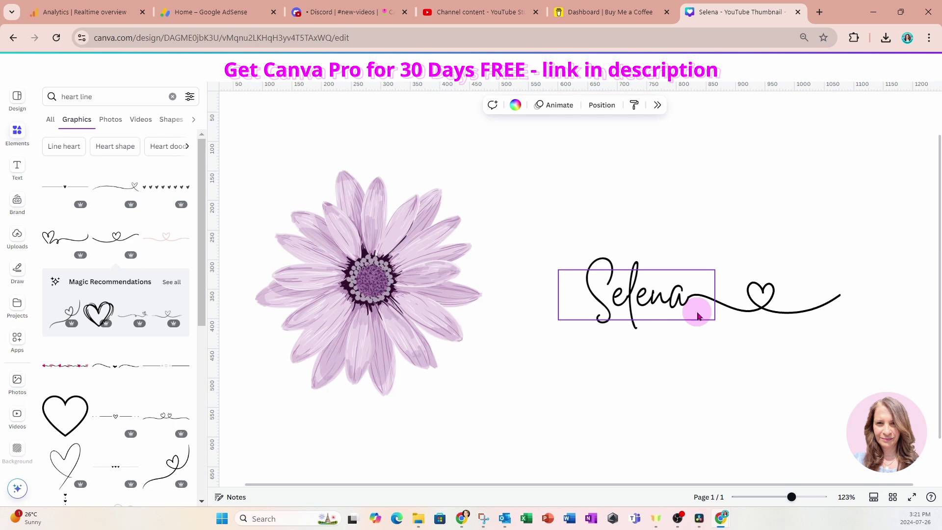
click(762, 307)
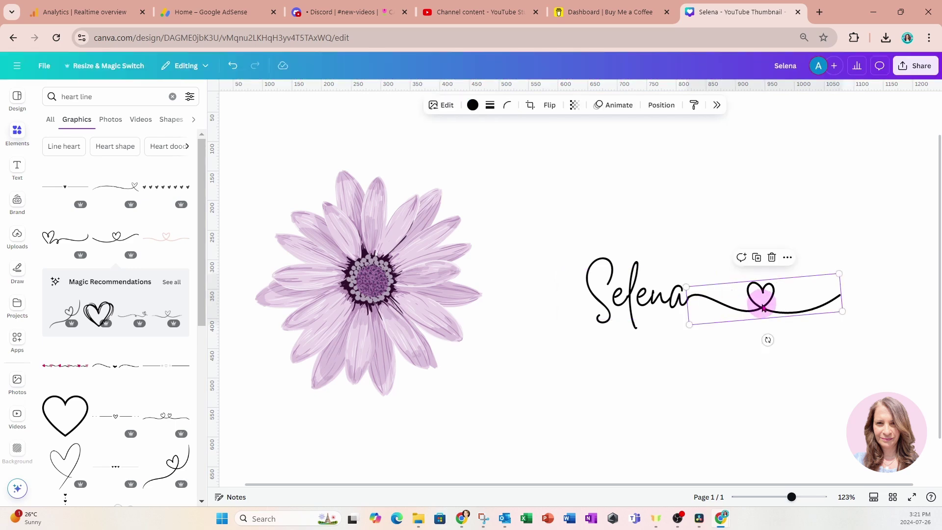
drag(763, 308, 761, 303)
click(752, 368)
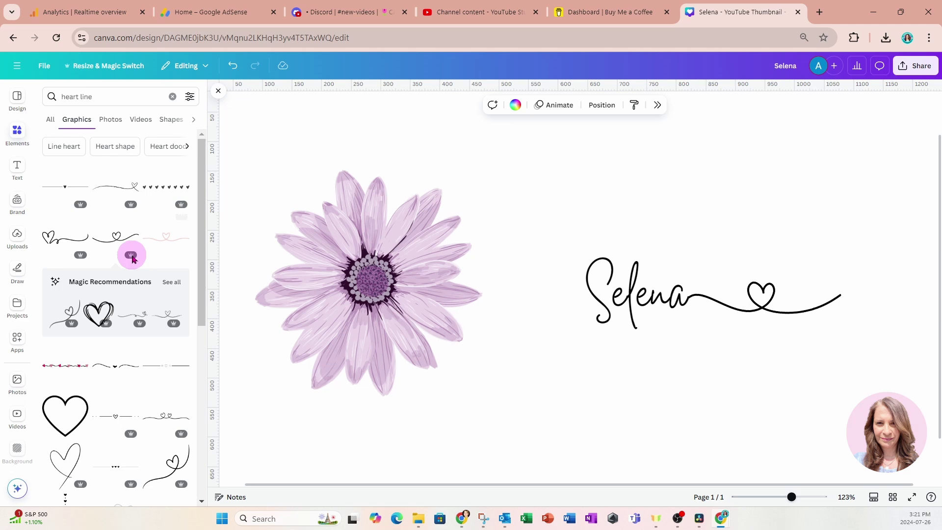
Add a wavy 'curve line' graphic, shrink it and join it to Selena's first letter.
click(109, 97)
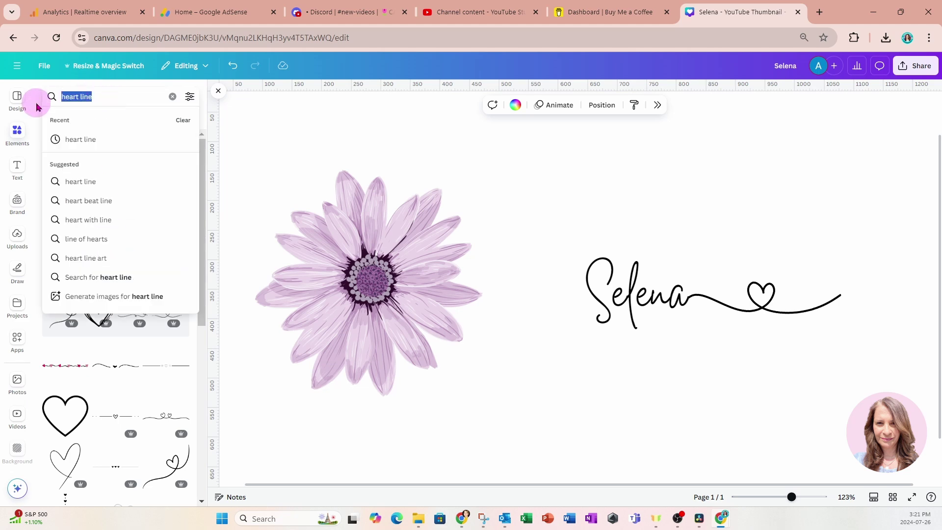
text(curv)
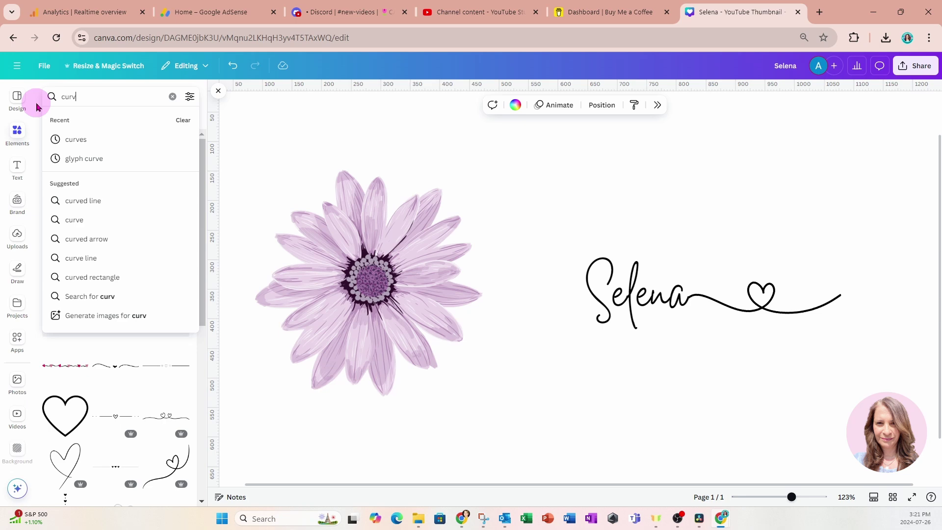
text(e line)
key(Return)
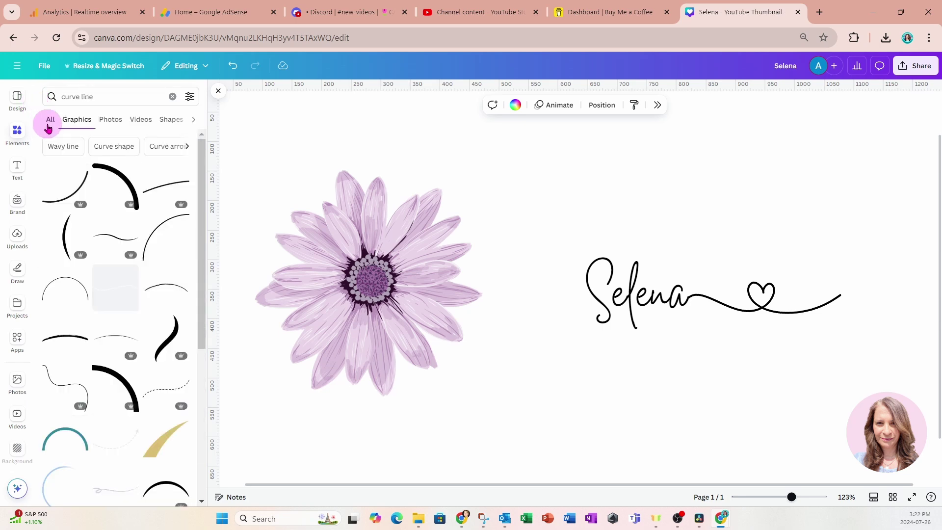
click(105, 240)
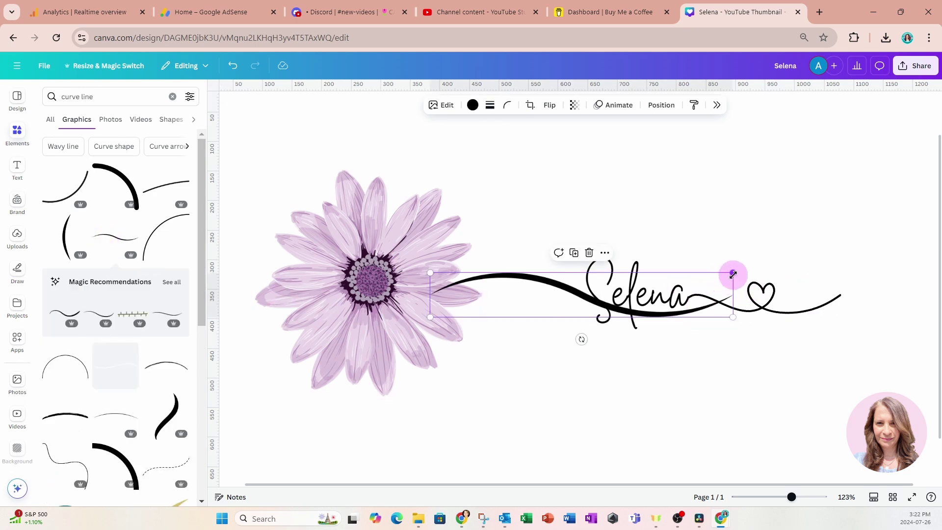
drag(733, 274, 614, 290)
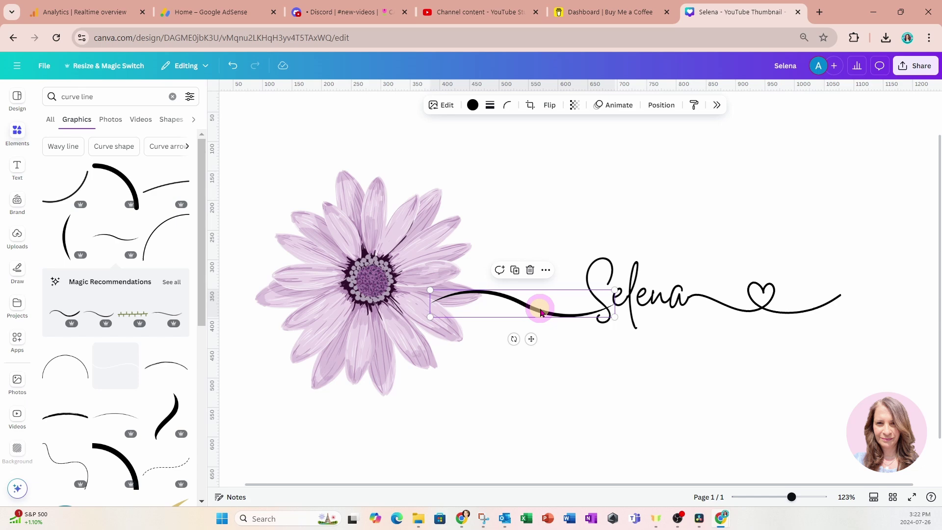
drag(541, 312, 543, 300)
click(555, 376)
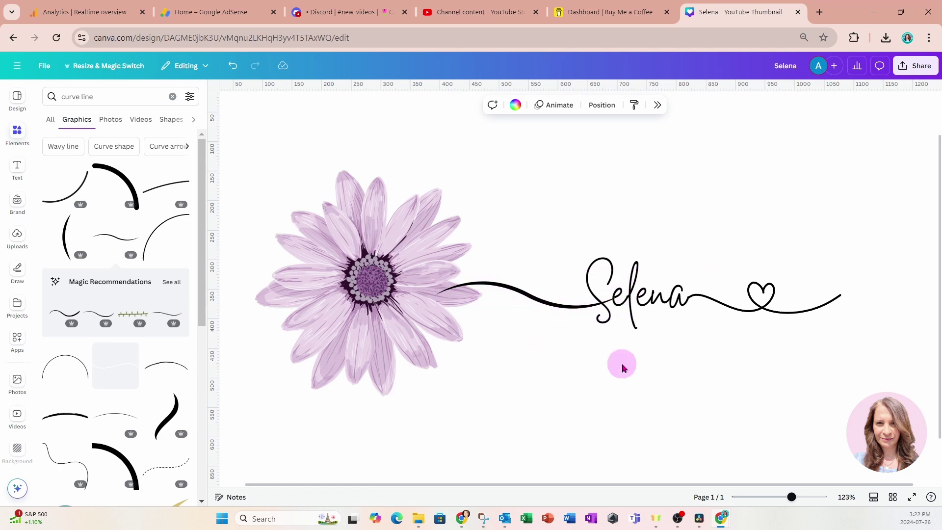
Group the curve, Selena and heart line, shift the group left, then select it with the flower.
drag(541, 226, 875, 363)
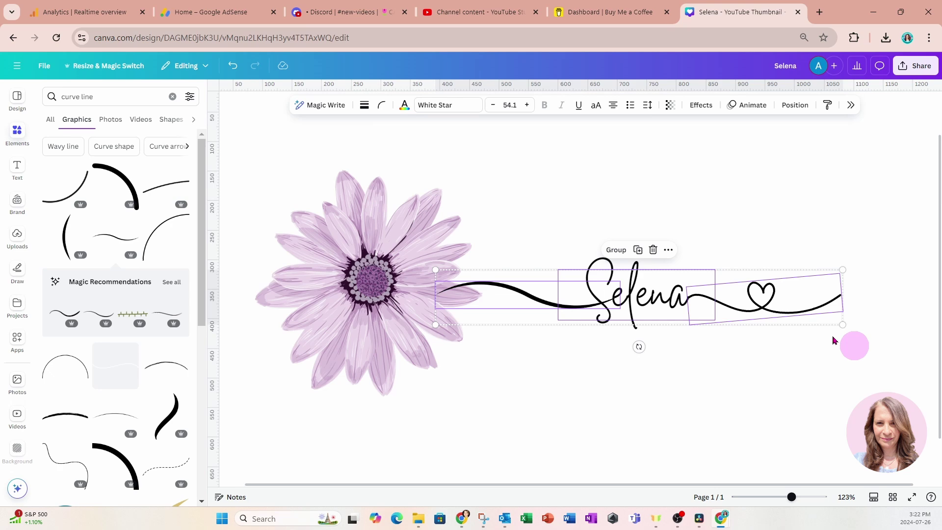
click(616, 250)
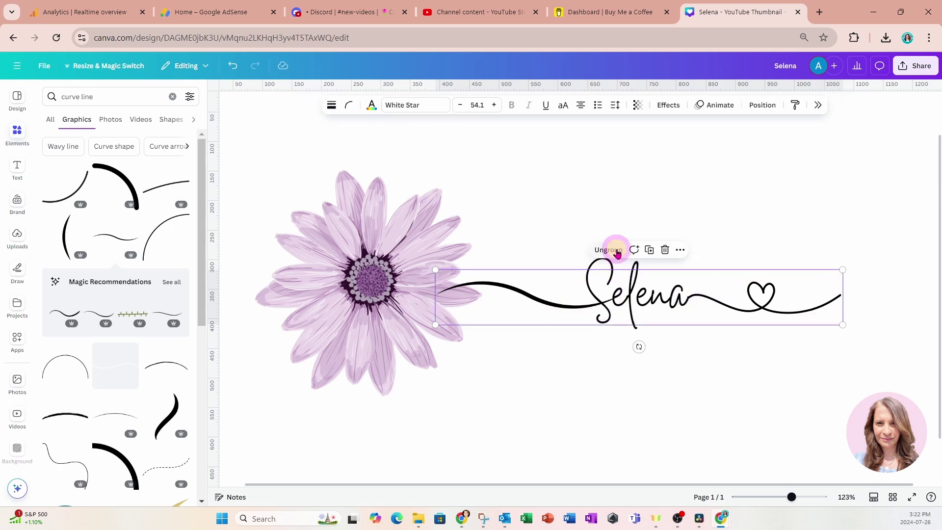
drag(675, 300, 635, 296)
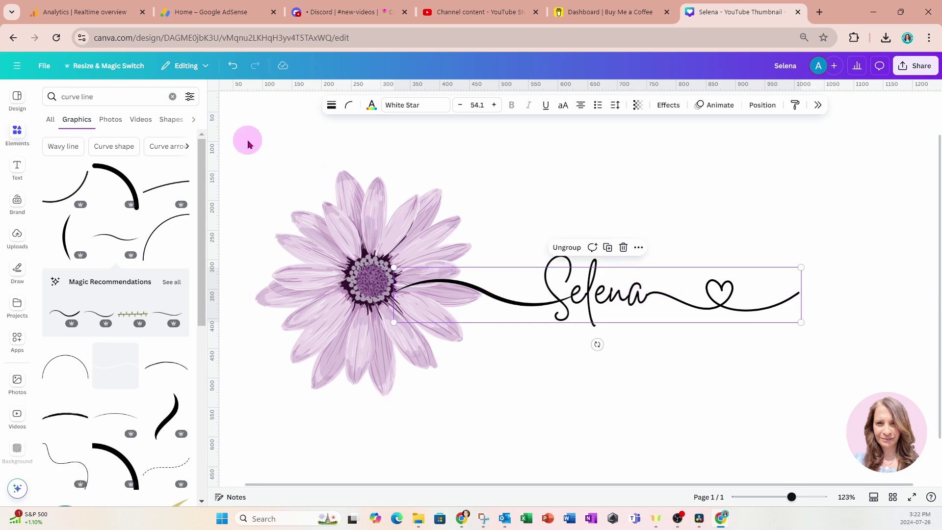
drag(247, 142, 882, 433)
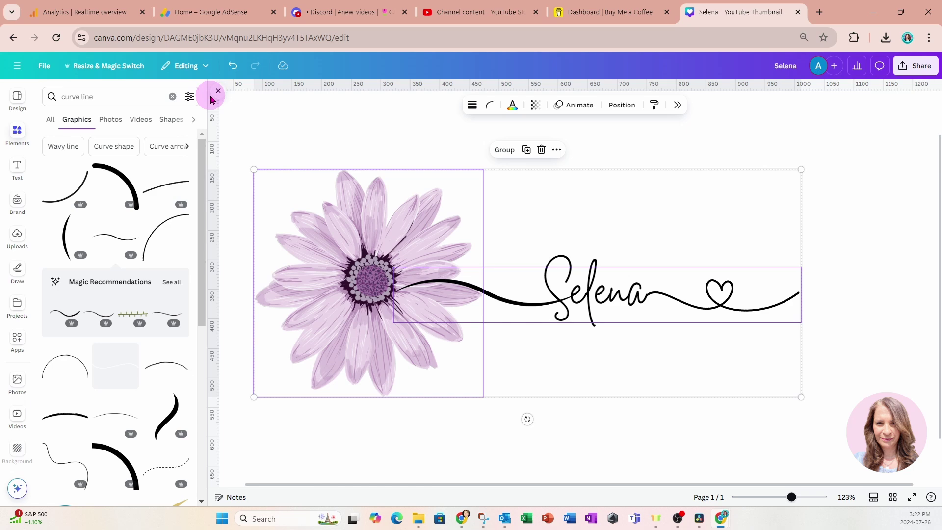
Rotate the flower and name 90° upright, shrink them and centre them on the page.
click(216, 92)
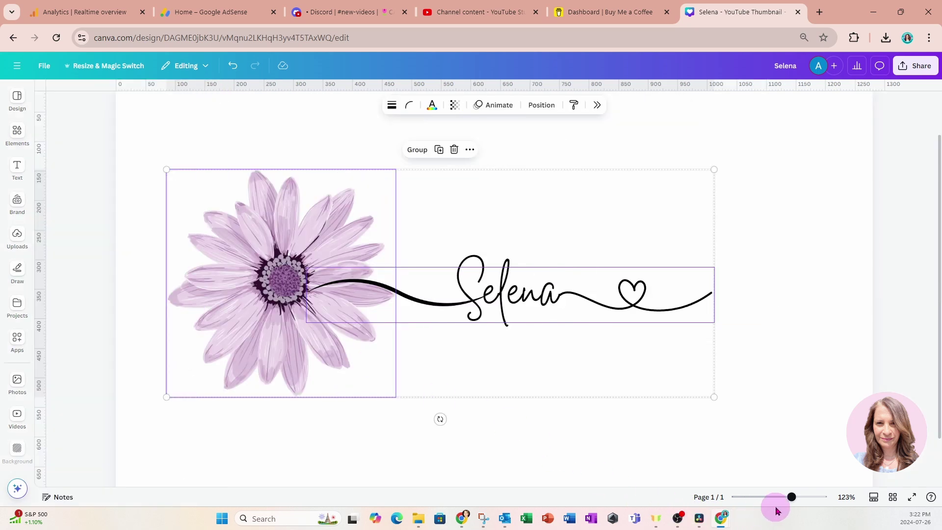
drag(791, 498, 780, 497)
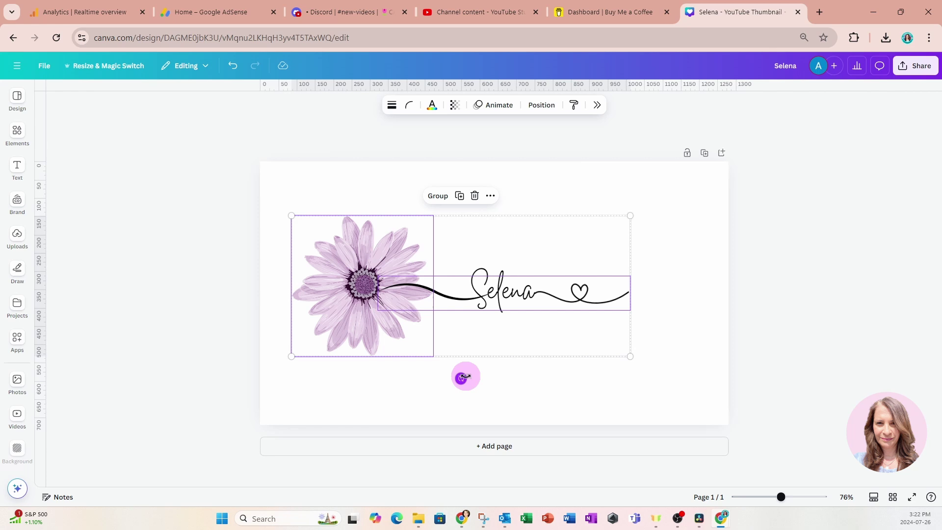
mouse_move(463, 377)
mouse_down()
mouse_move(322, 346)
mouse_move(273, 293)
mouse_move(282, 278)
mouse_up()
drag(390, 117, 430, 211)
mouse_move(487, 268)
mouse_down()
mouse_move(417, 230)
mouse_move(366, 229)
mouse_move(479, 225)
mouse_up()
click(598, 321)
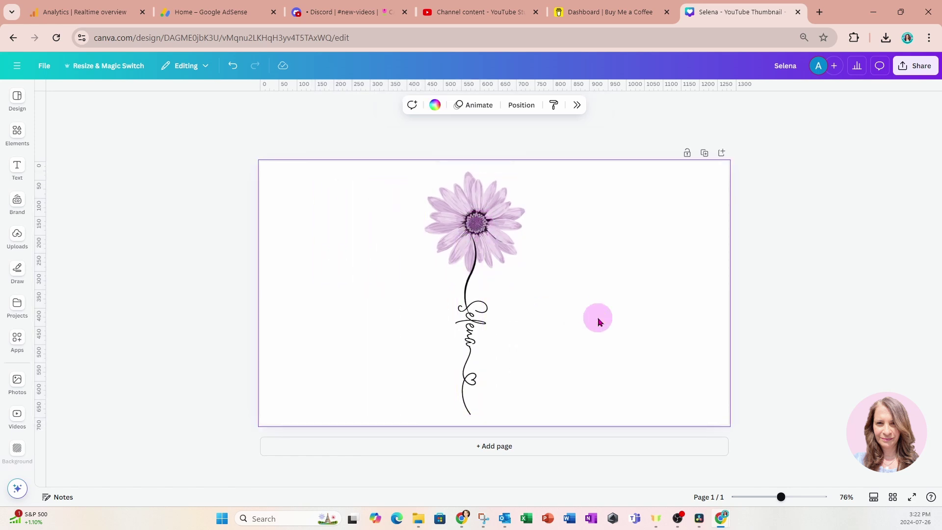
Move the Selena stem behind the flower in the Layers list.
key(Escape)
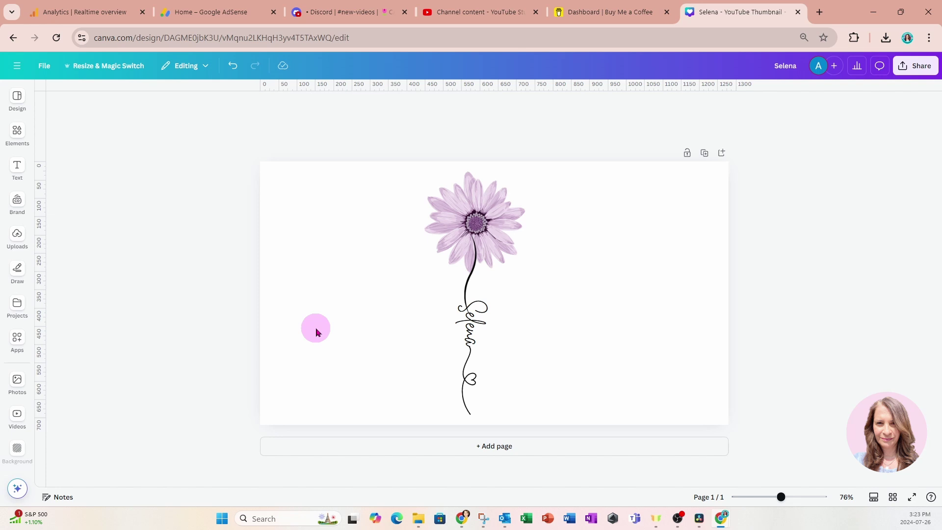
drag(362, 304, 551, 408)
click(682, 105)
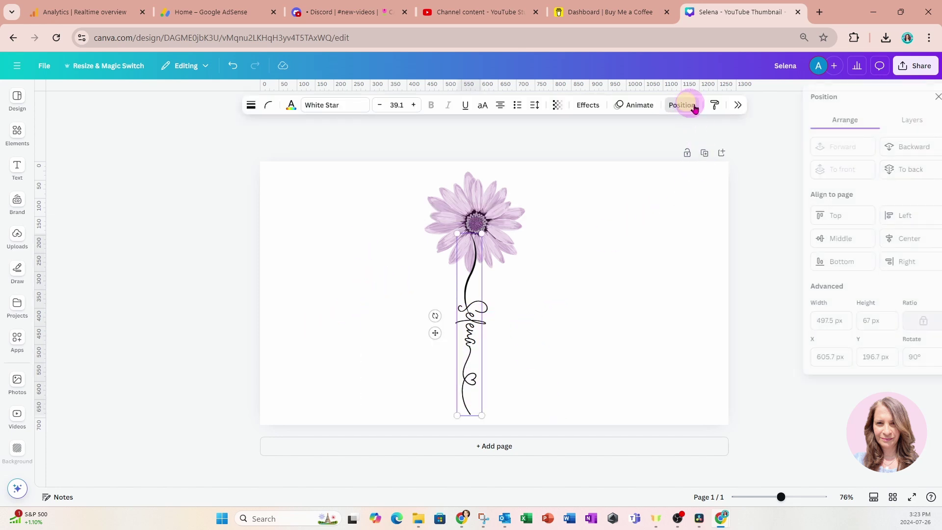
click(901, 133)
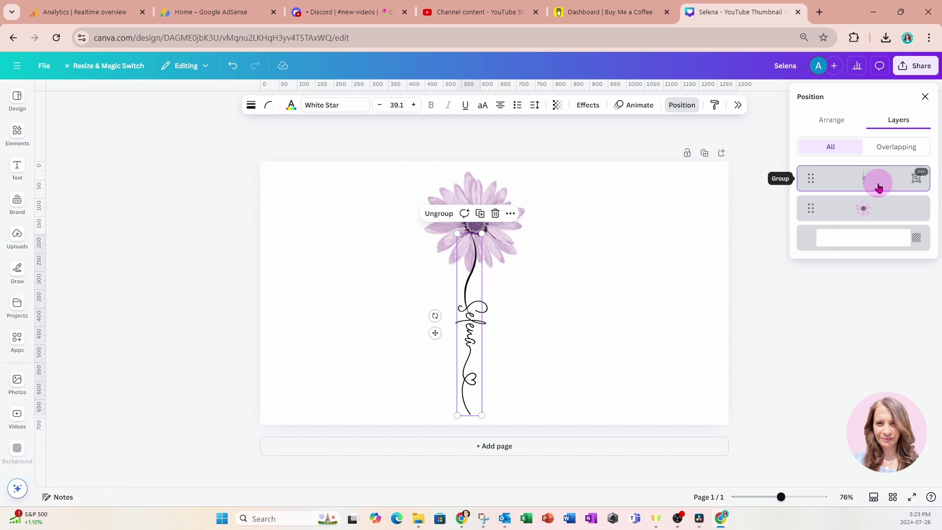
drag(878, 183, 876, 233)
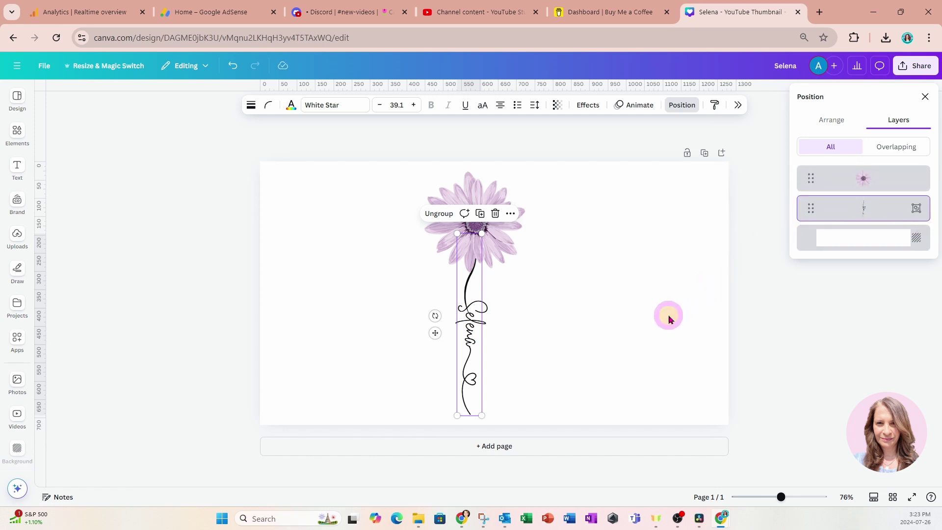
Enlarge the flower slightly and centre it at the top of the stem.
click(628, 267)
click(494, 231)
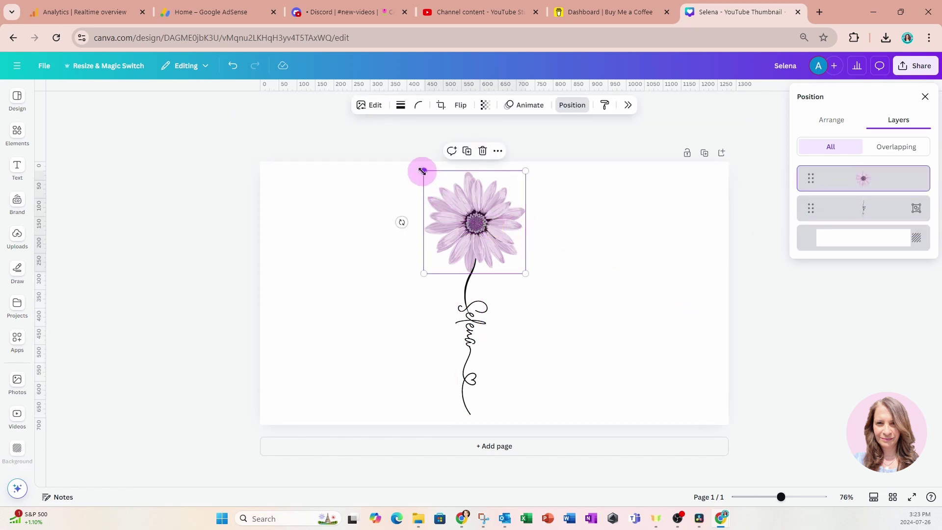
drag(422, 171, 365, 149)
drag(456, 187, 478, 215)
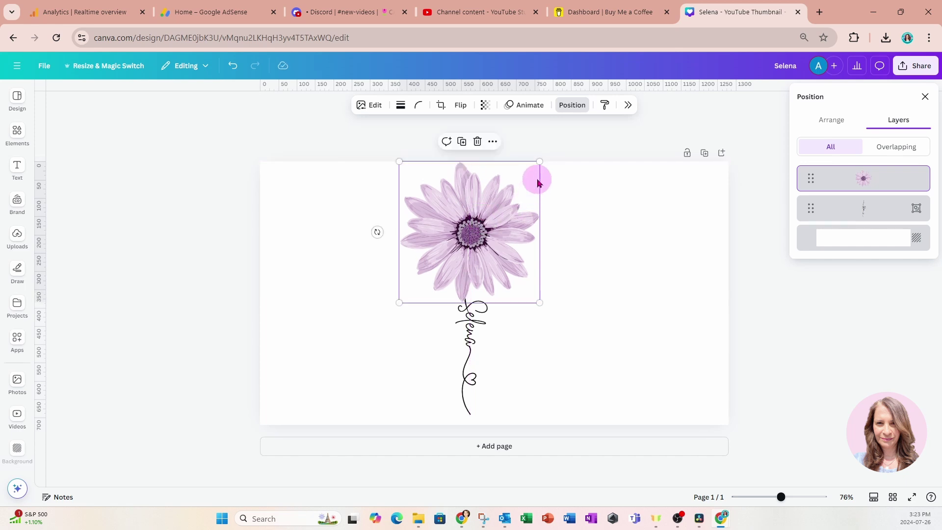
drag(540, 161, 523, 179)
drag(496, 225, 500, 205)
Crop the stem's lower heart line to end just below the heart, and bring back curve-line graphics.
click(470, 396)
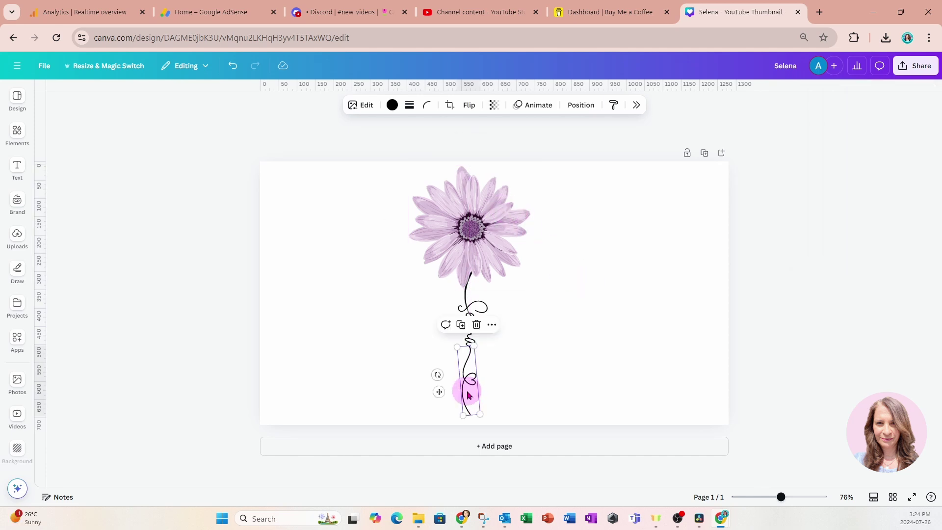
click(566, 366)
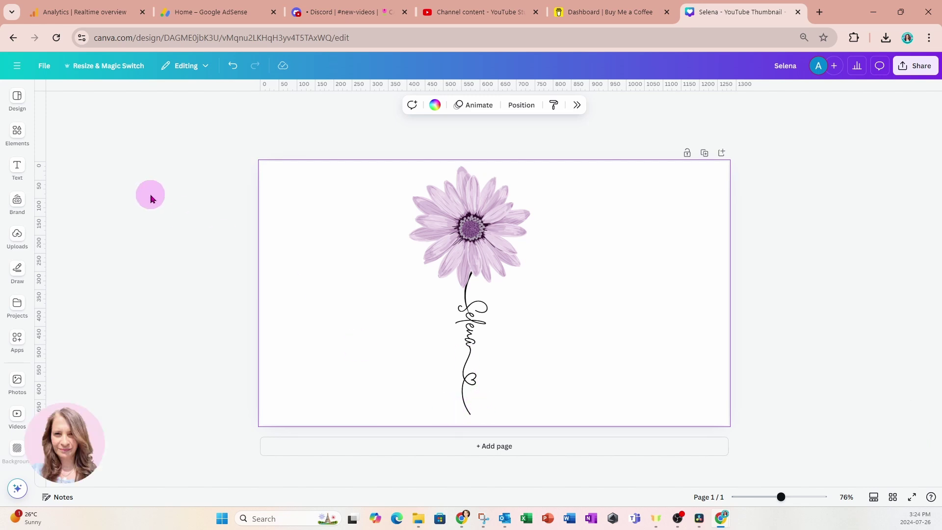
click(467, 403)
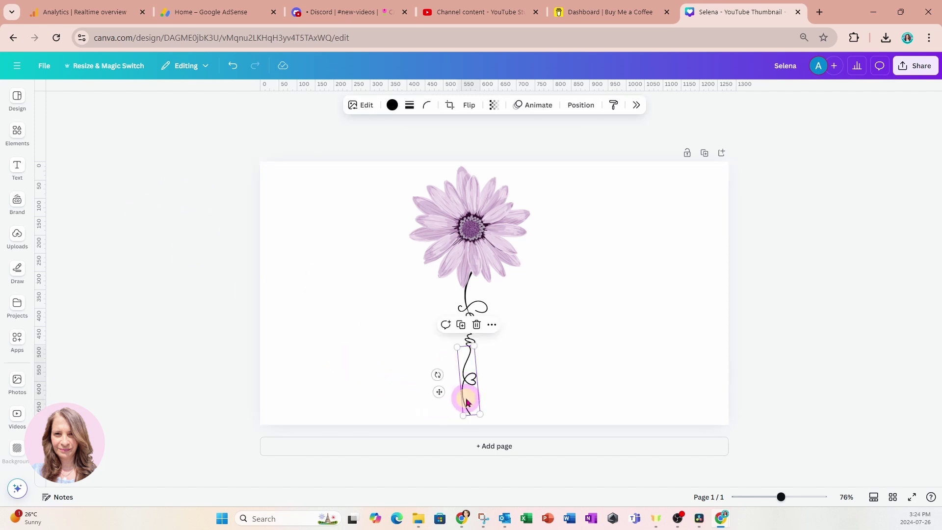
double_click(472, 403)
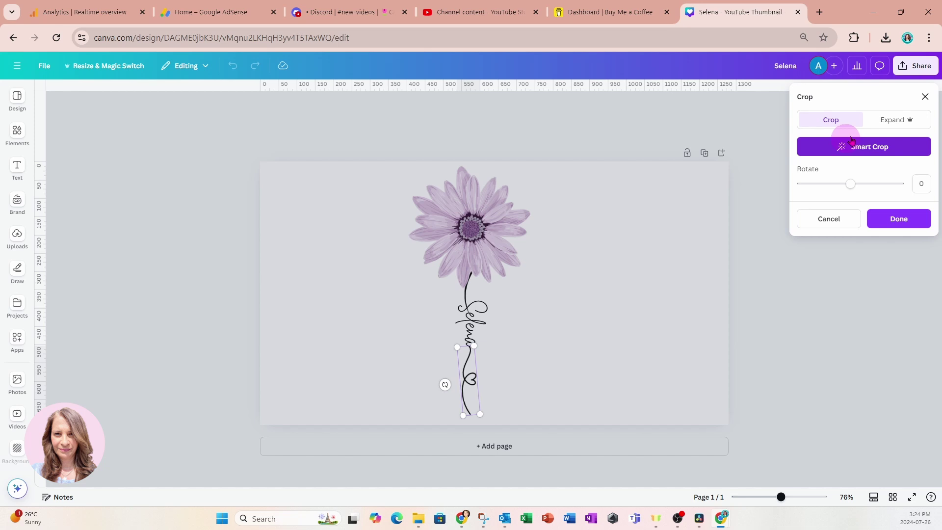
click(903, 121)
click(855, 122)
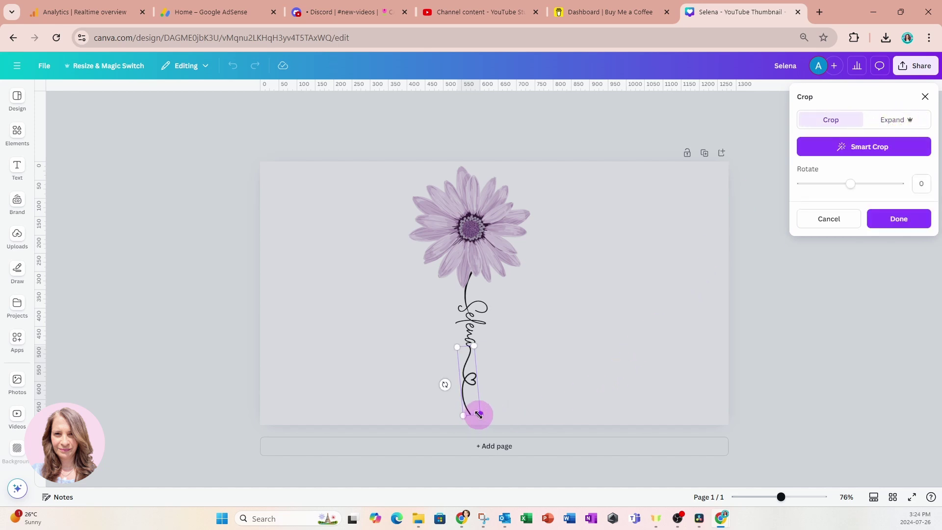
click(400, 343)
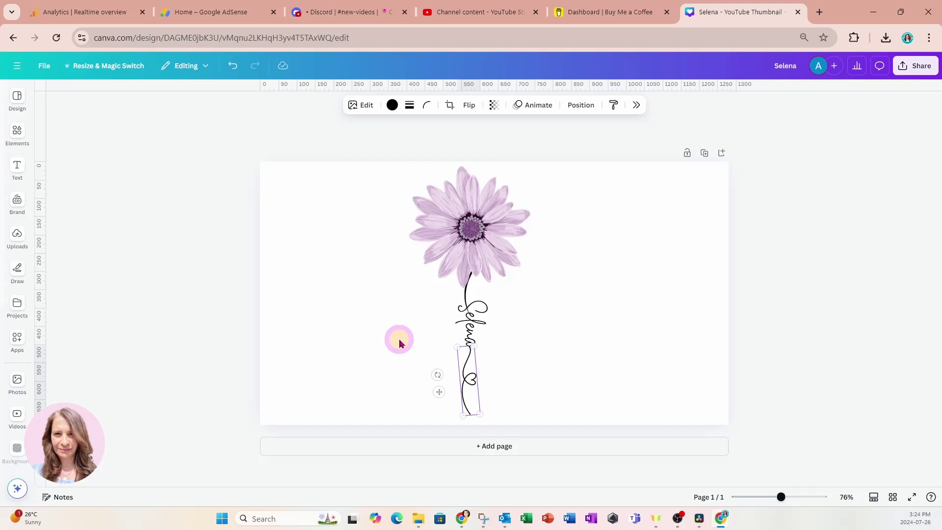
click(400, 343)
click(18, 133)
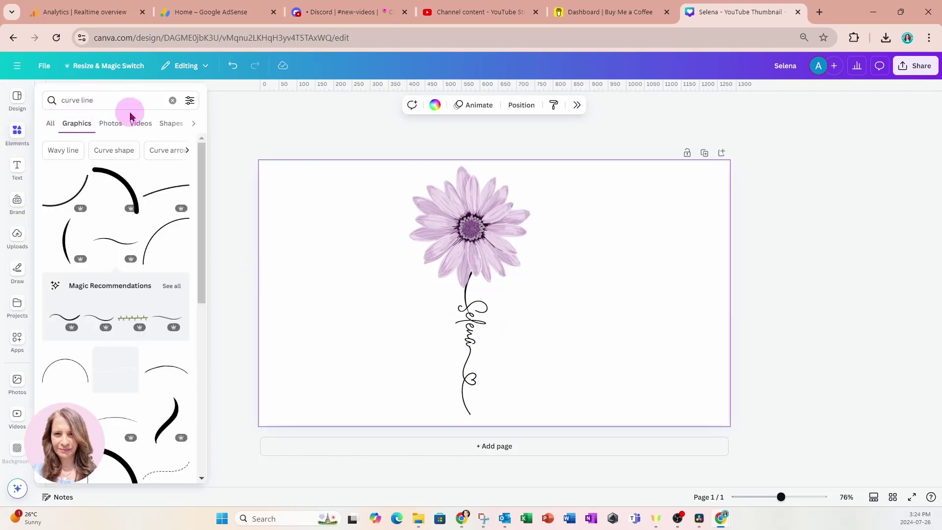
Add the heart line from Recently used right of the daisy and crop it to a short heart-and-wave piece.
click(172, 101)
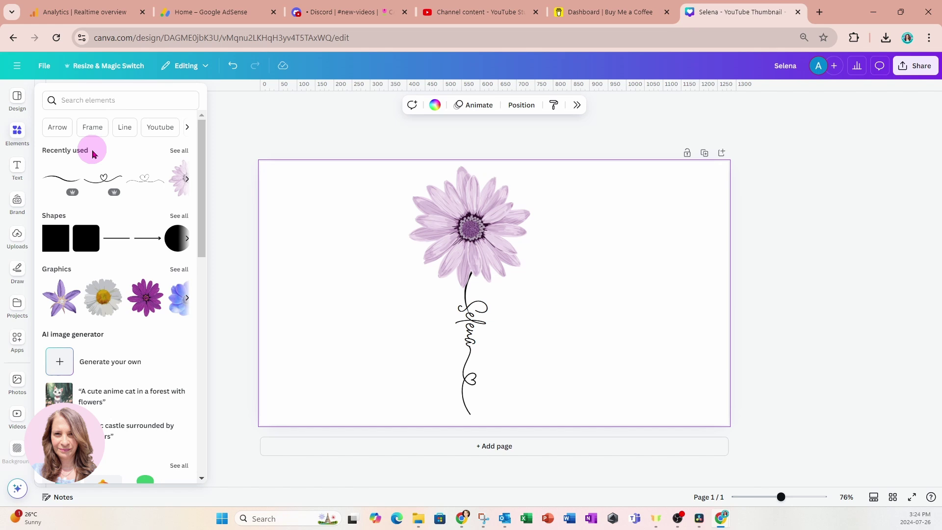
click(104, 176)
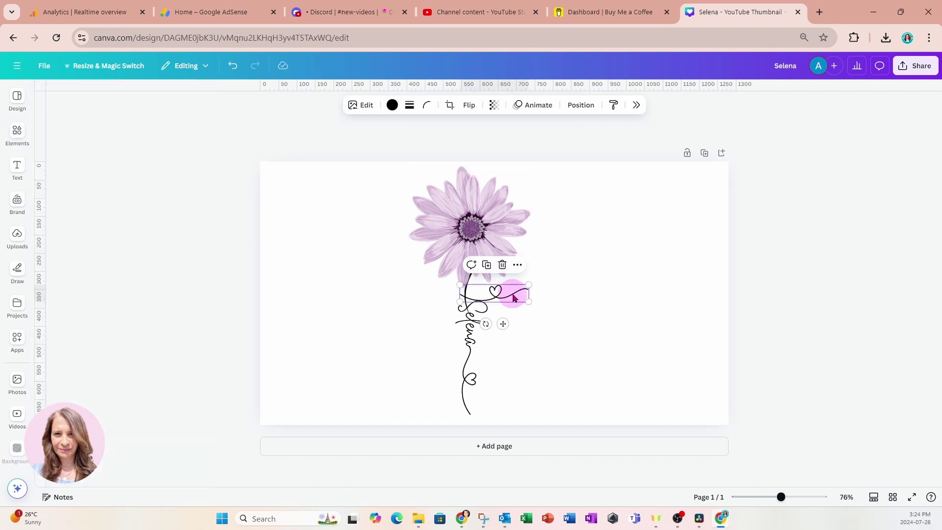
drag(508, 292, 597, 303)
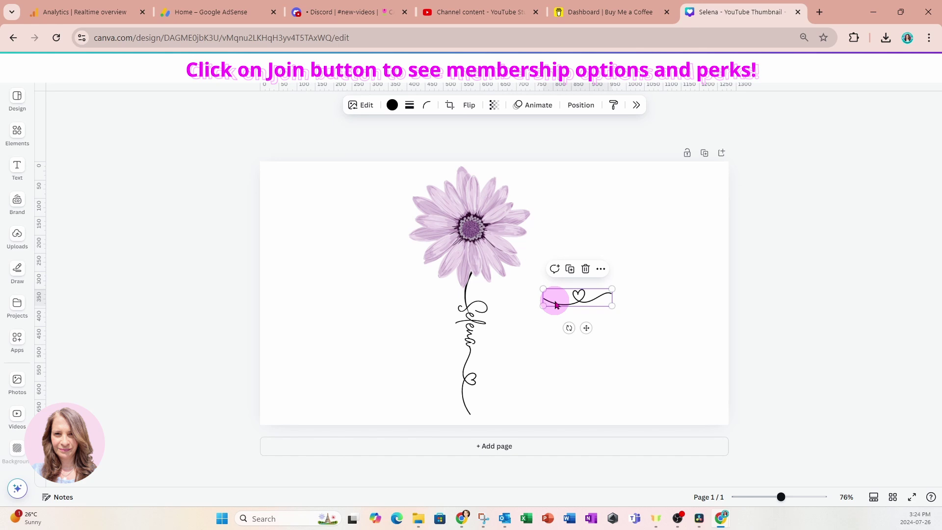
click(534, 339)
double_click(556, 303)
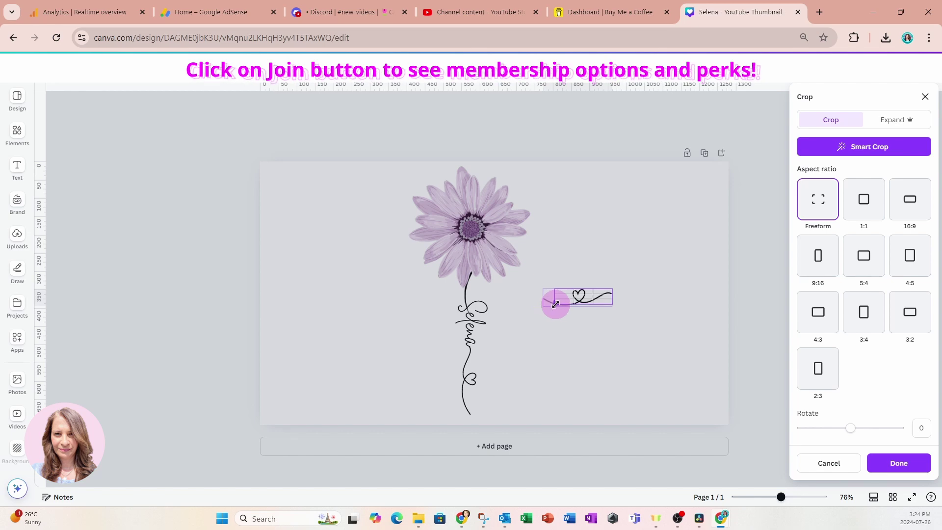
click(594, 392)
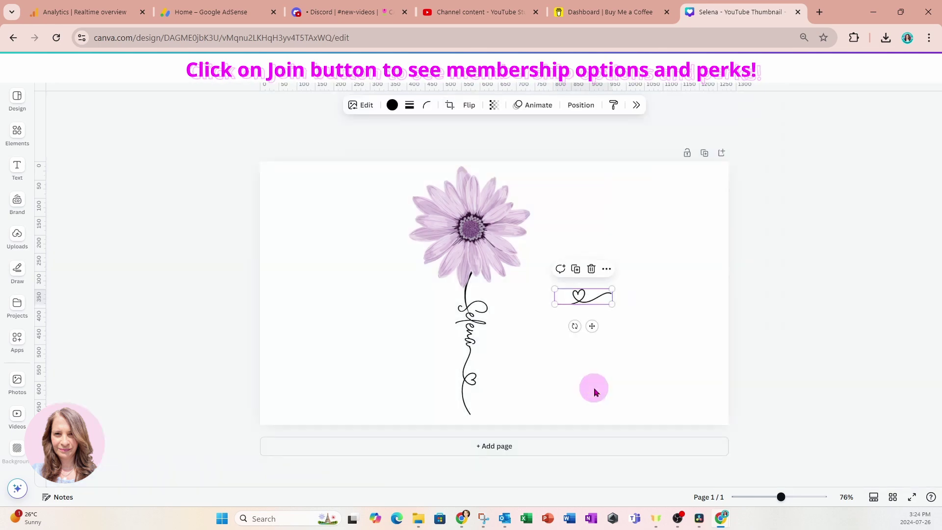
click(555, 352)
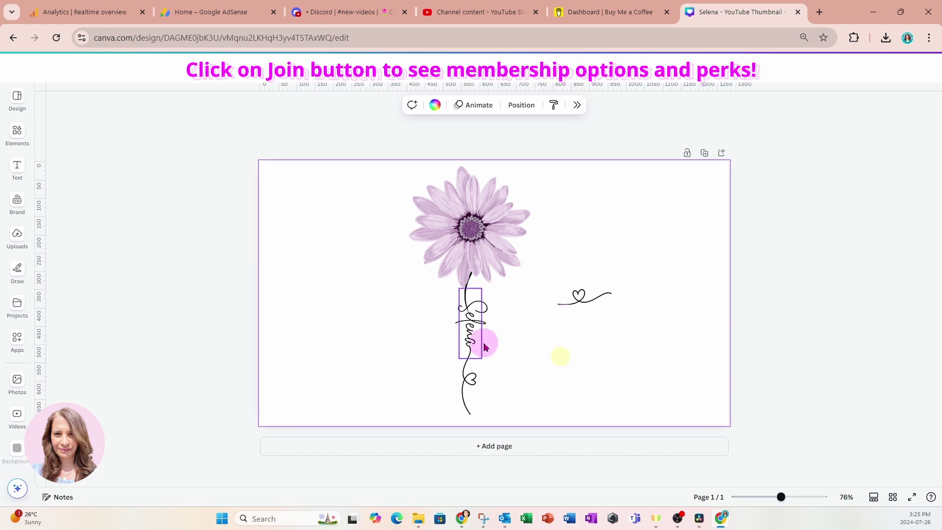
Delete the extra heart line and give the Selena text a violet shadow with transparency 100.
click(578, 308)
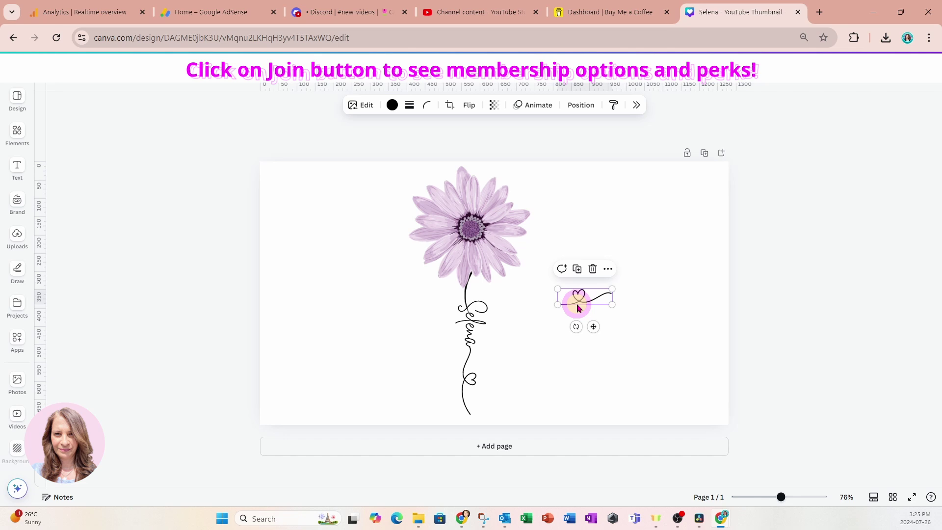
key(Delete)
click(475, 326)
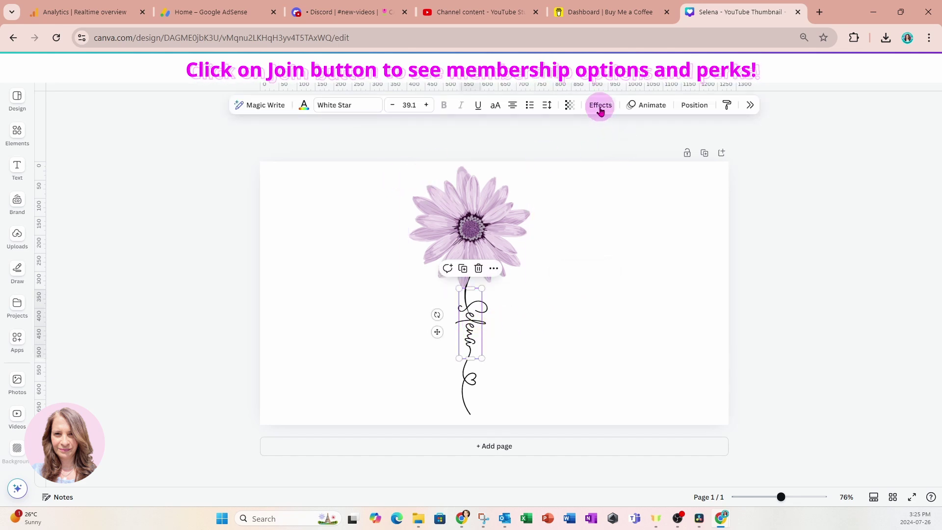
click(600, 106)
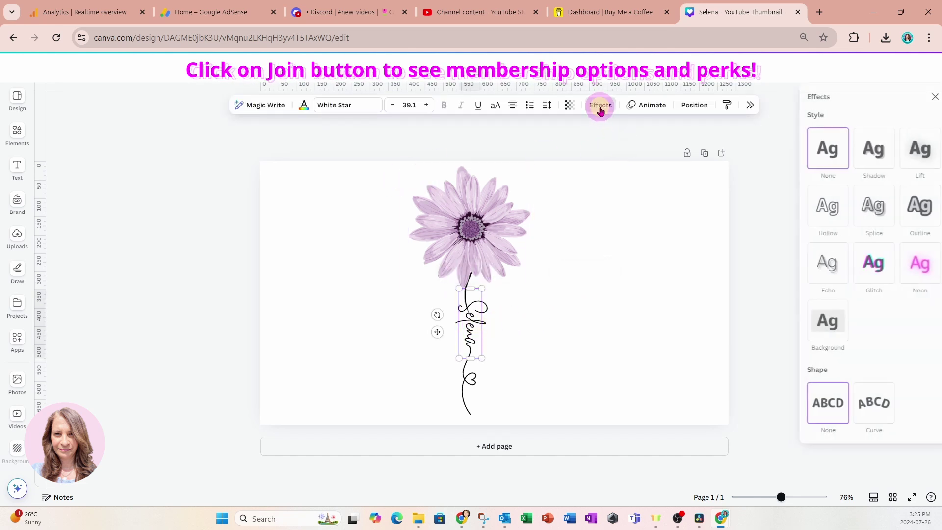
click(866, 152)
click(913, 328)
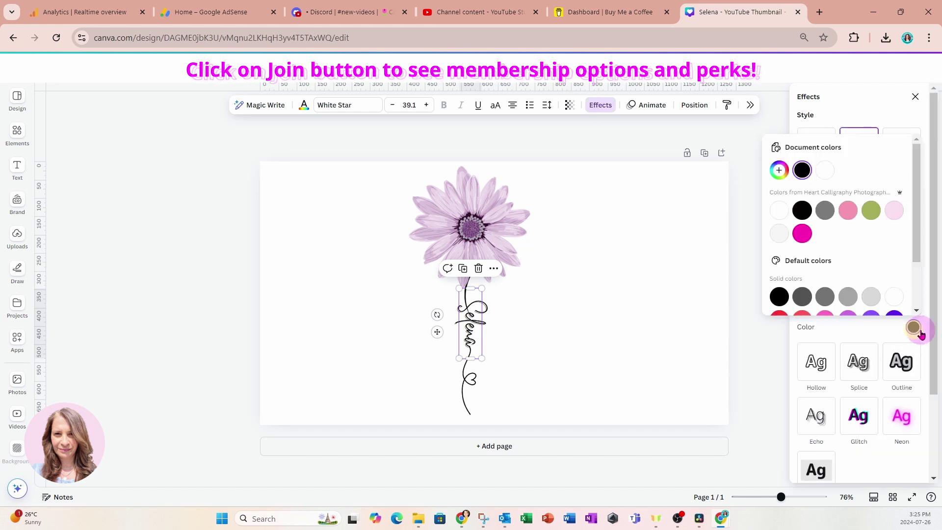
scroll(907, 279, down, 2)
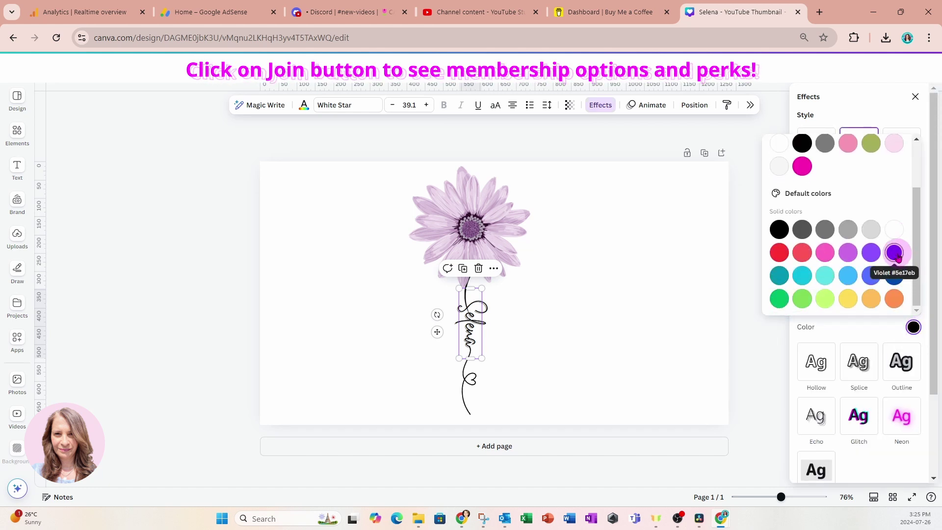
click(871, 253)
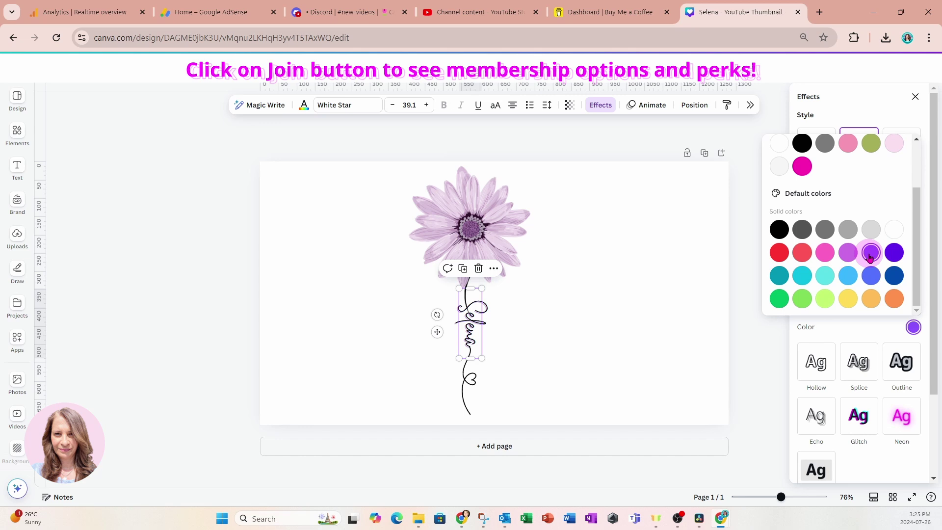
click(857, 333)
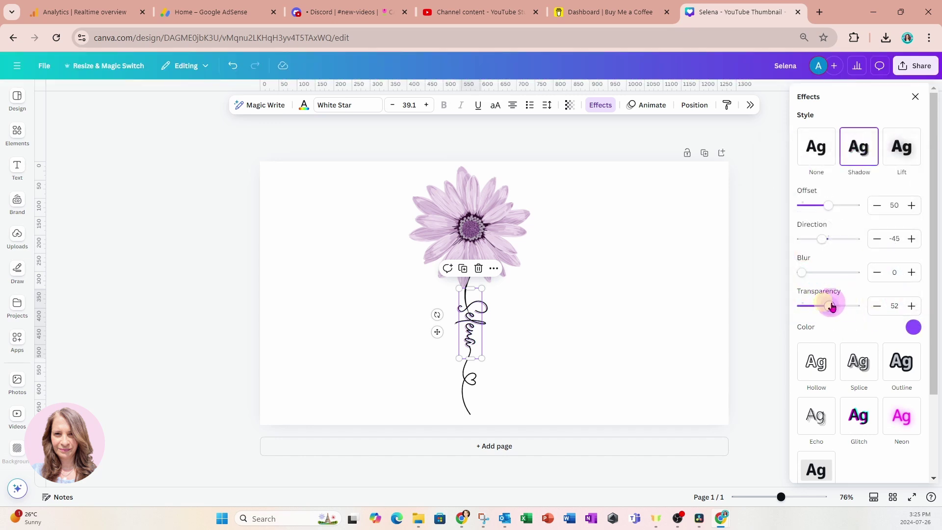
drag(831, 307, 845, 307)
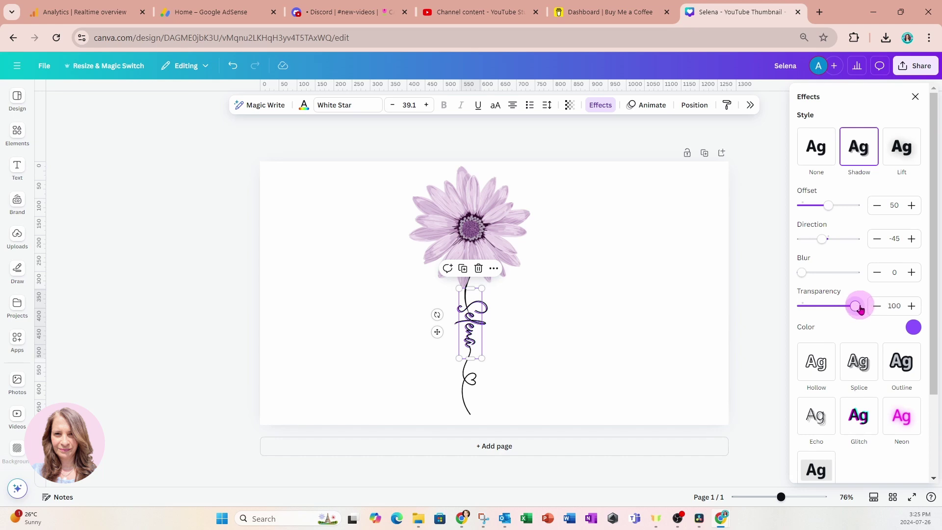
click(914, 327)
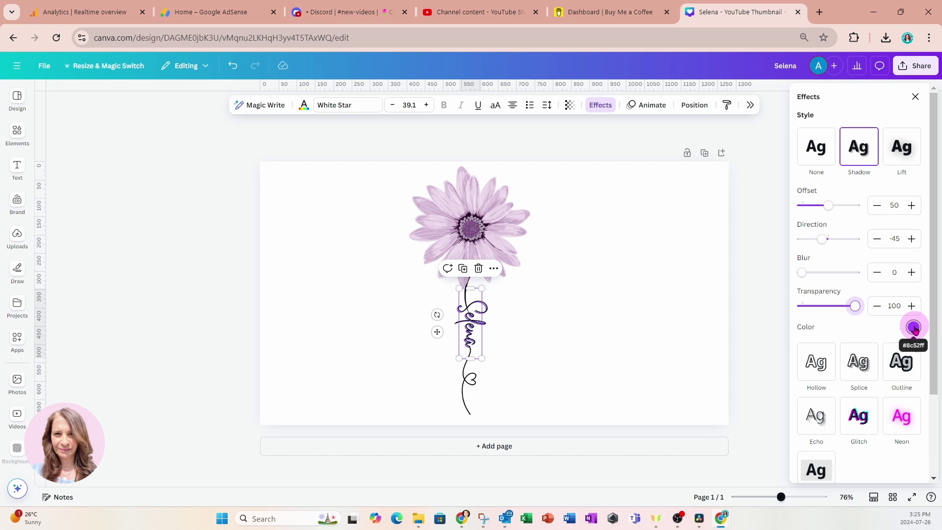
Scale up the daisy and its Selena stem together, then zoom the canvas to 85%.
drag(363, 155, 600, 425)
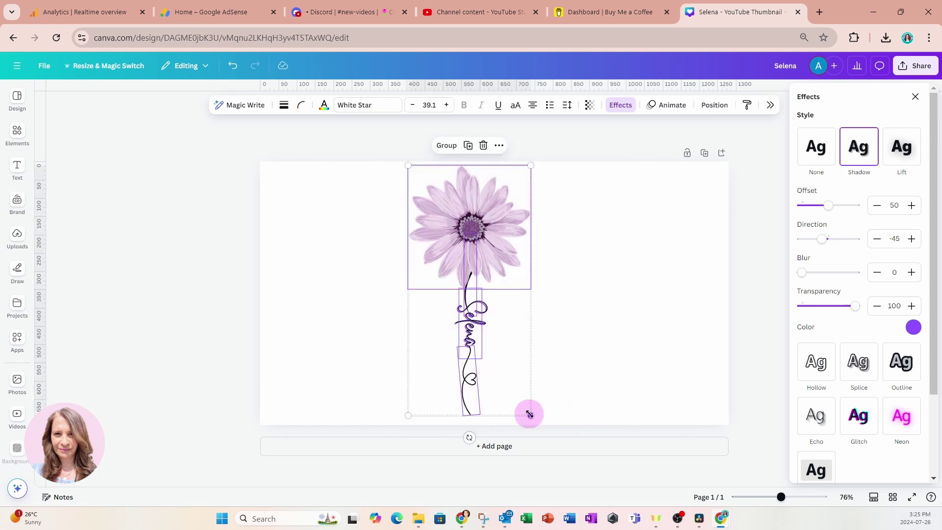
drag(530, 414, 558, 457)
click(693, 393)
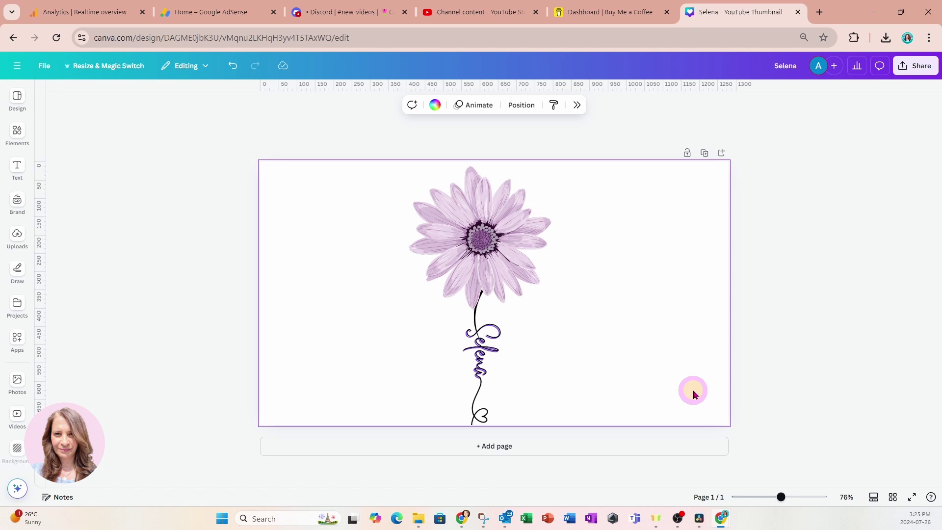
mouse_move(780, 497)
mouse_down()
mouse_move(796, 503)
mouse_move(776, 496)
mouse_up()
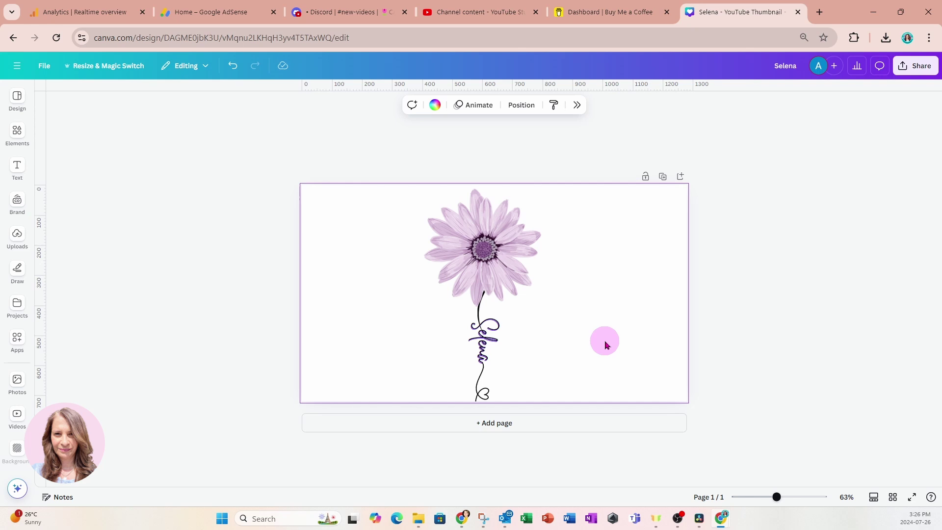
drag(779, 500, 782, 498)
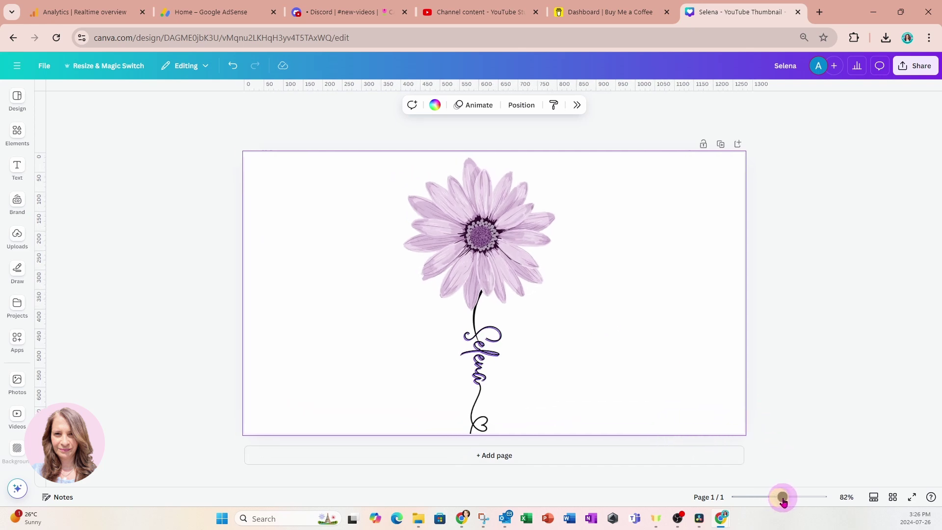
click(466, 362)
click(476, 365)
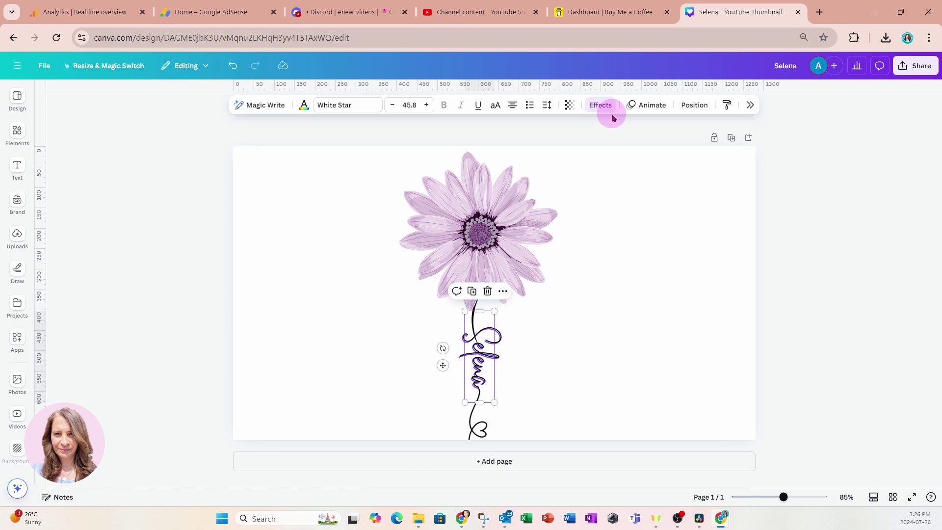
Recolour the Selena shadow to bright magenta #F403FE, starting from the flower centre's sampled colour.
click(600, 105)
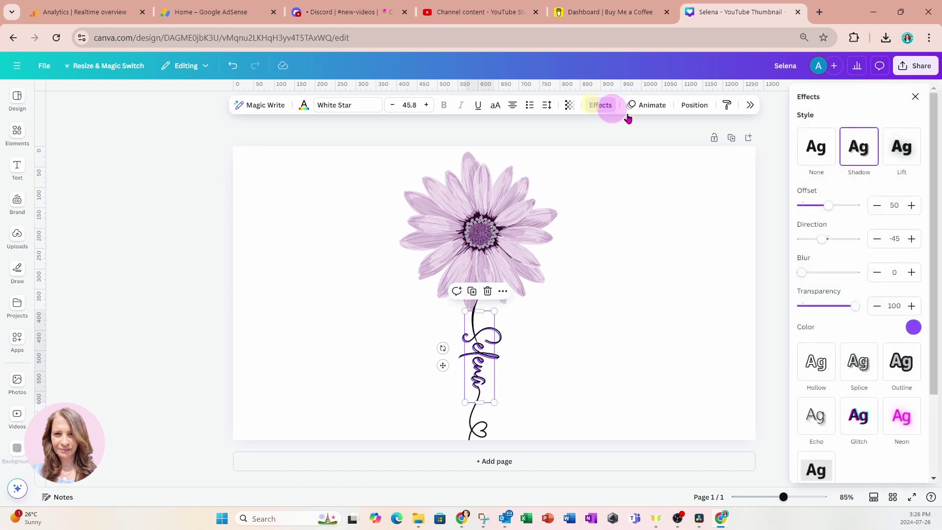
click(915, 331)
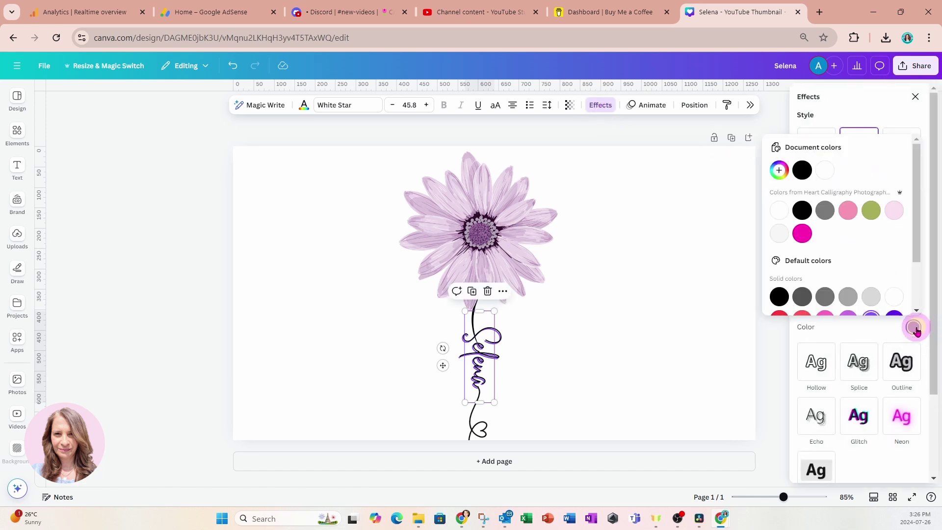
click(778, 170)
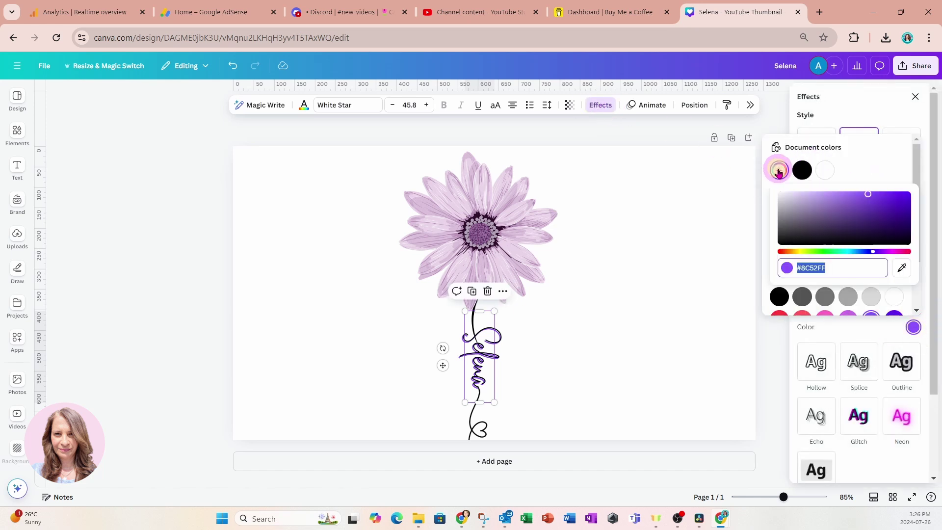
click(902, 267)
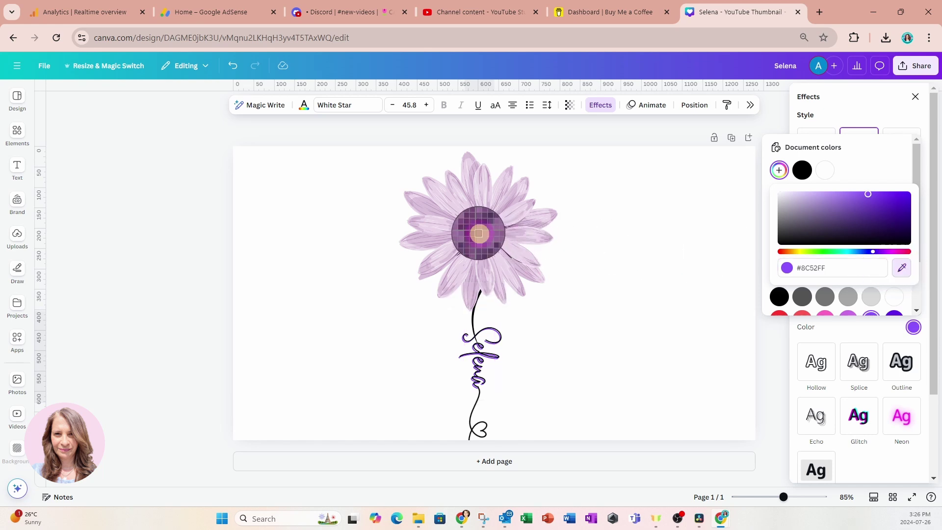
click(478, 233)
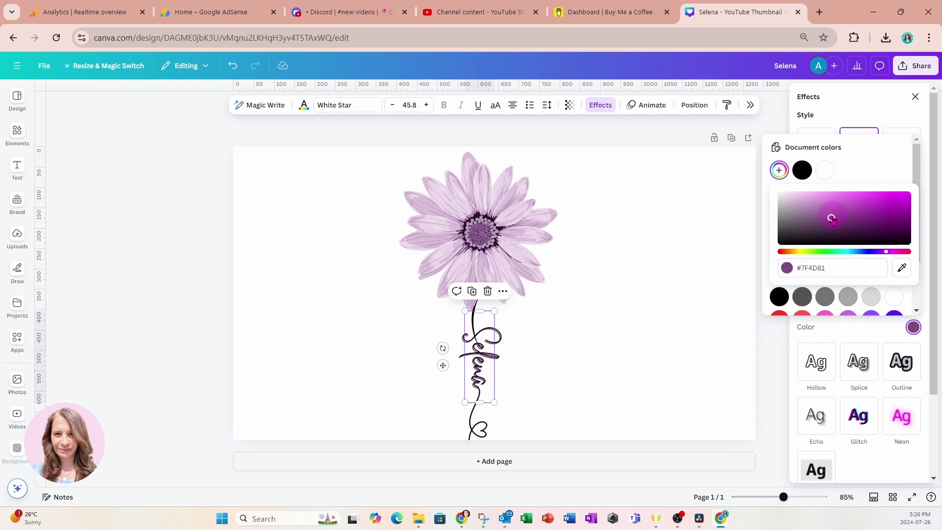
drag(893, 216, 905, 199)
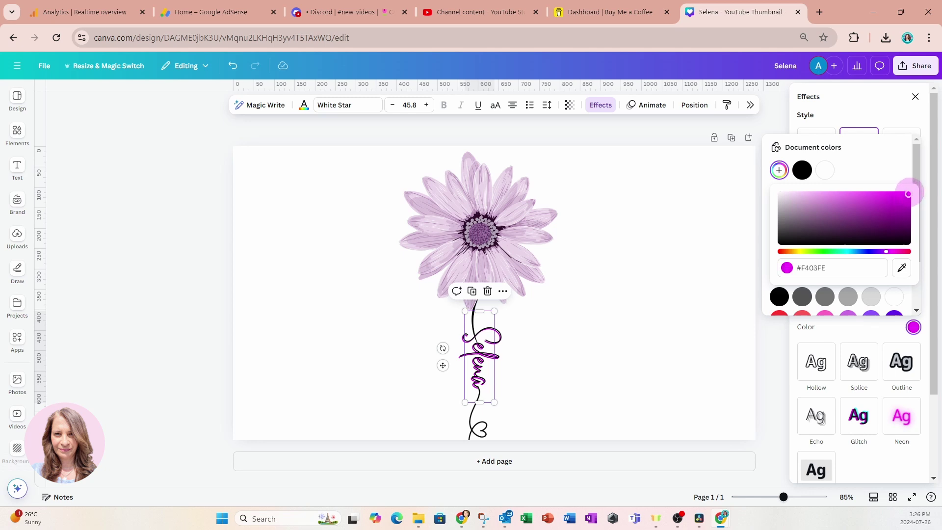
click(697, 266)
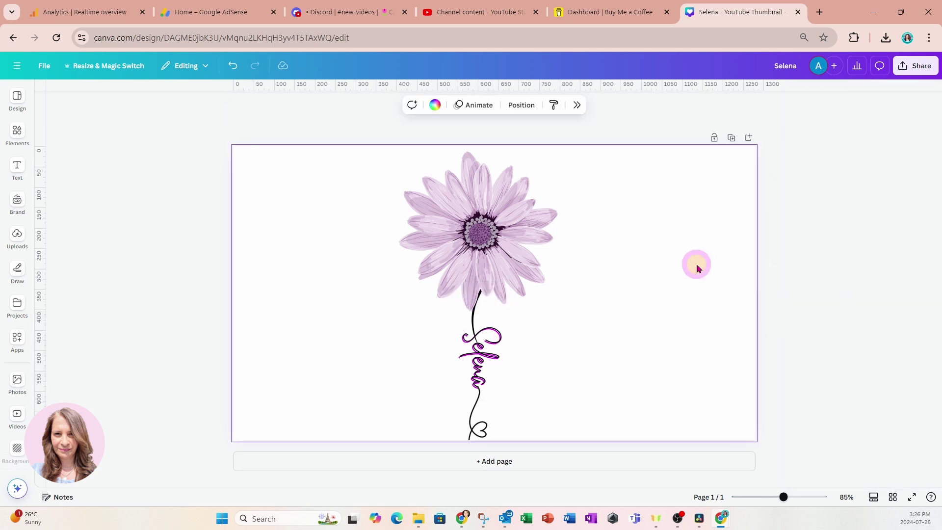
Add a black Drop shadow to the heart stem line: intensity 100, blur 20, angle 62, distance 50.
click(482, 433)
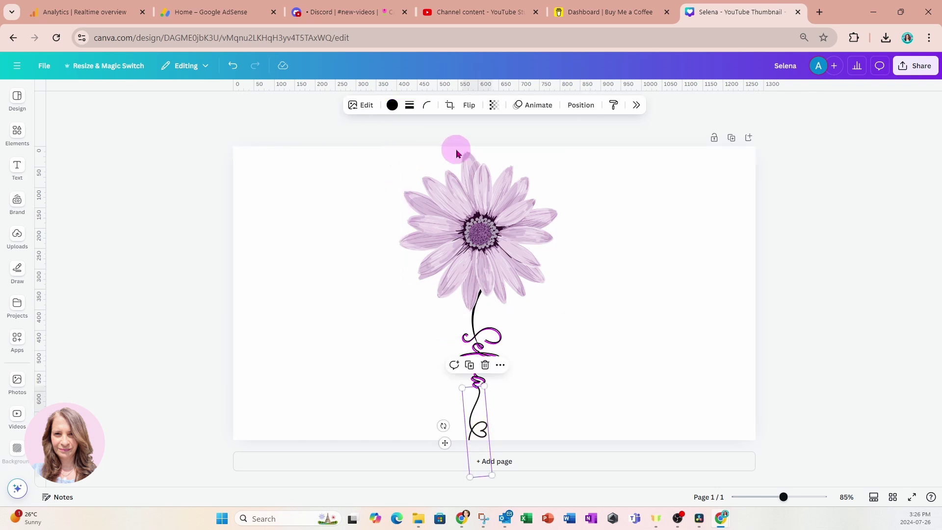
click(358, 108)
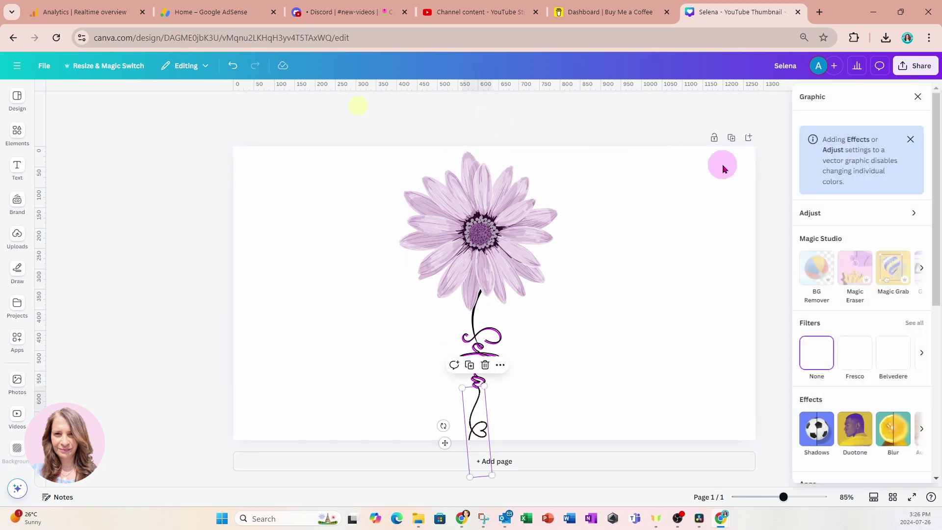
click(814, 432)
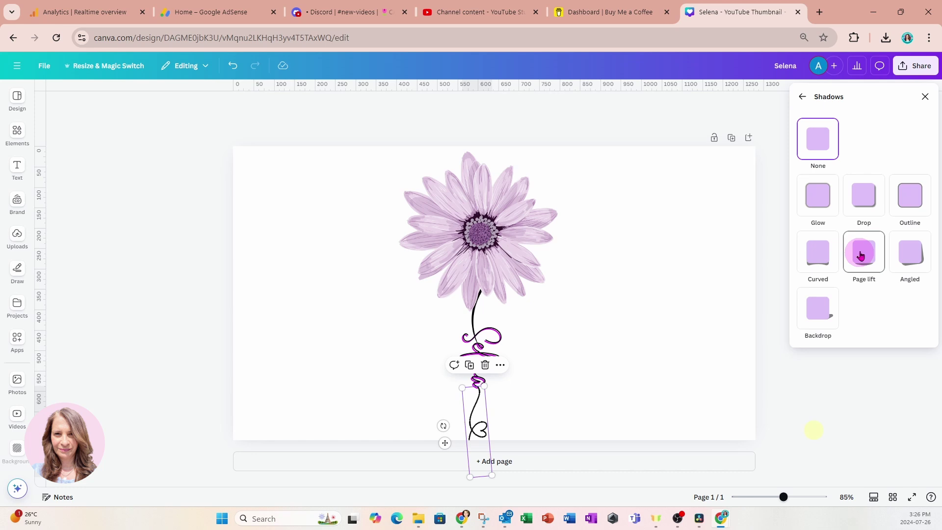
click(870, 199)
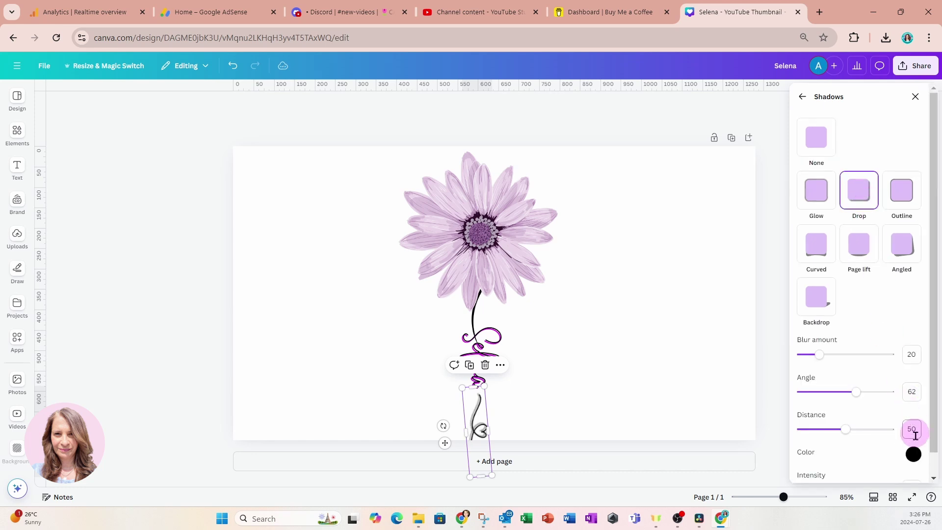
click(844, 431)
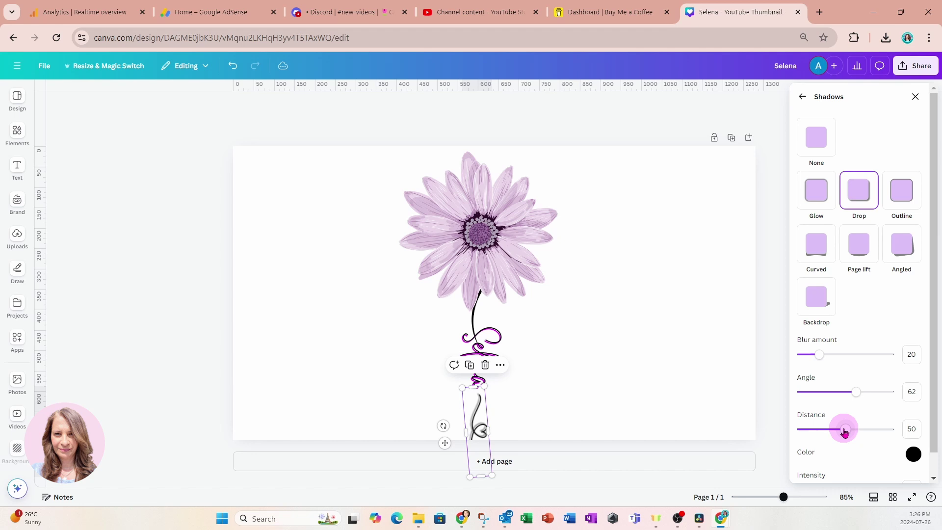
scroll(844, 431, down, 1)
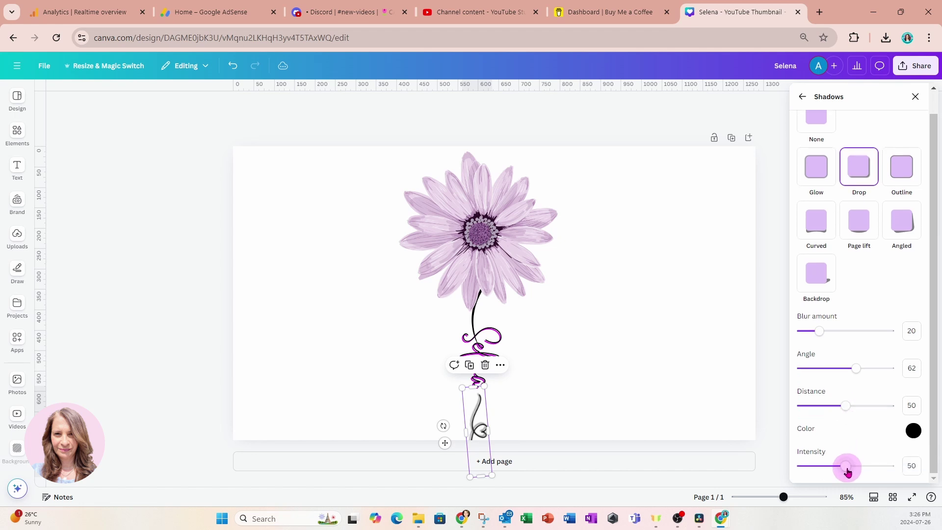
drag(844, 467, 899, 466)
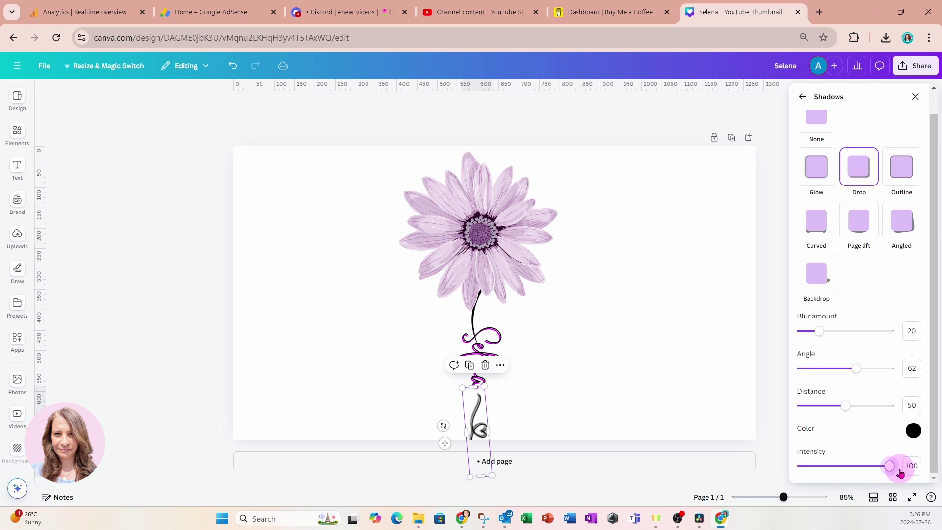
click(913, 433)
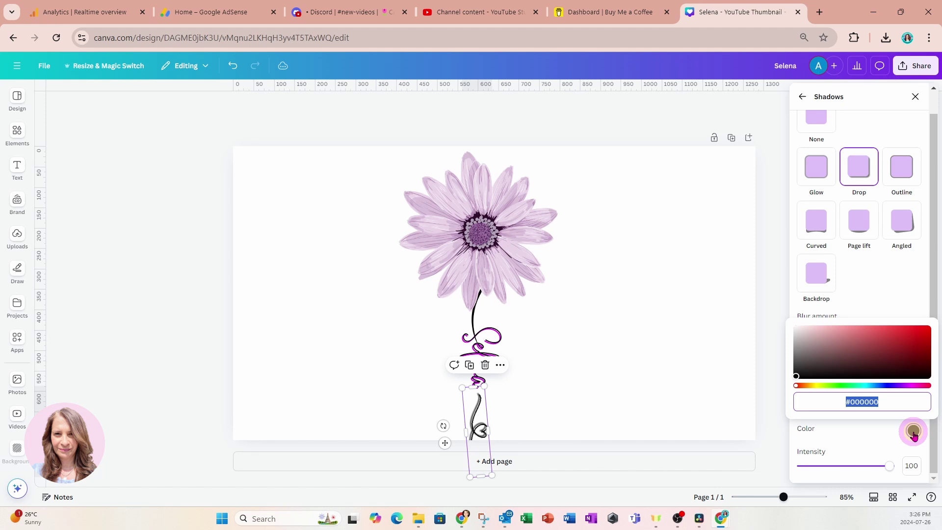
drag(828, 385, 798, 387)
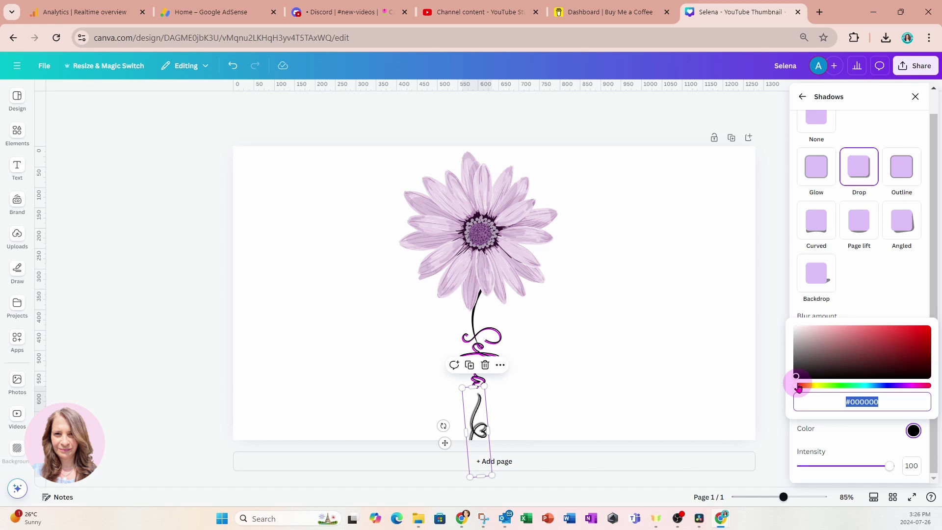
click(642, 363)
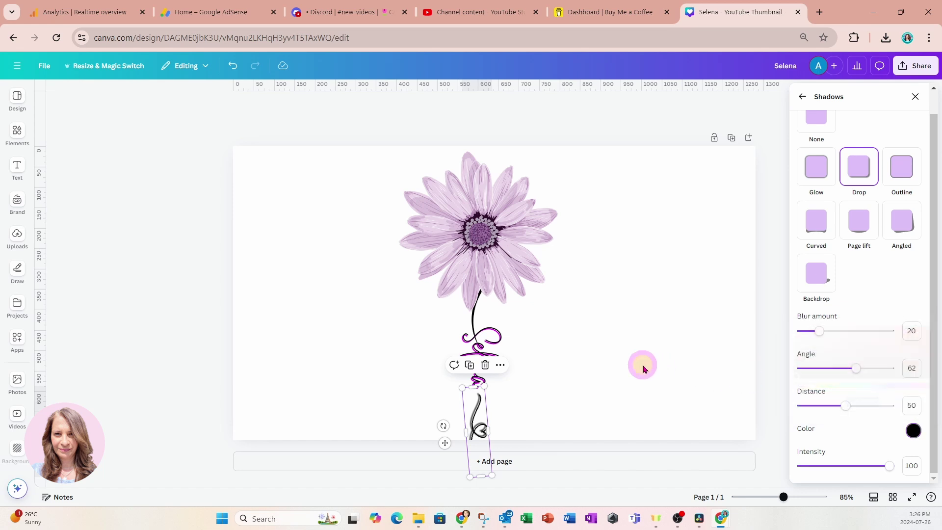
Copy the Selena shadow's hex code #F403FE from its colour settings.
click(503, 346)
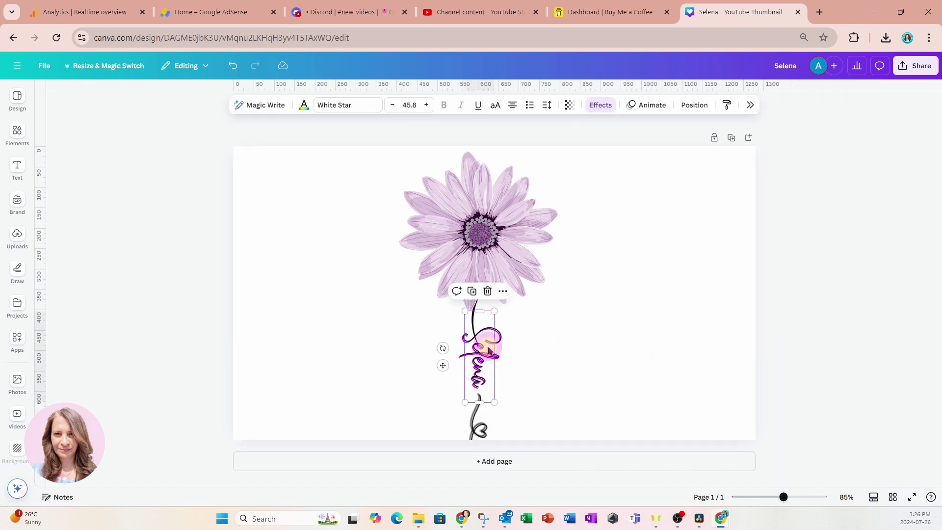
click(581, 147)
click(599, 105)
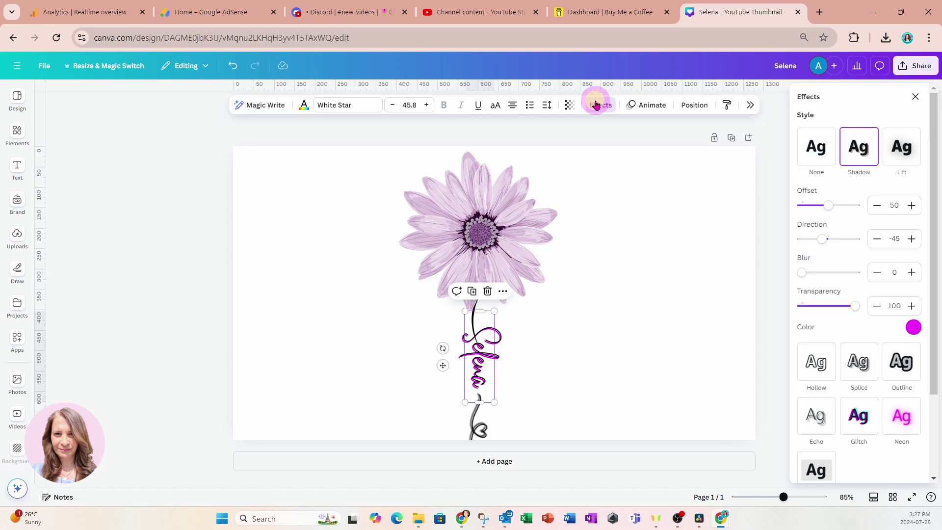
click(913, 328)
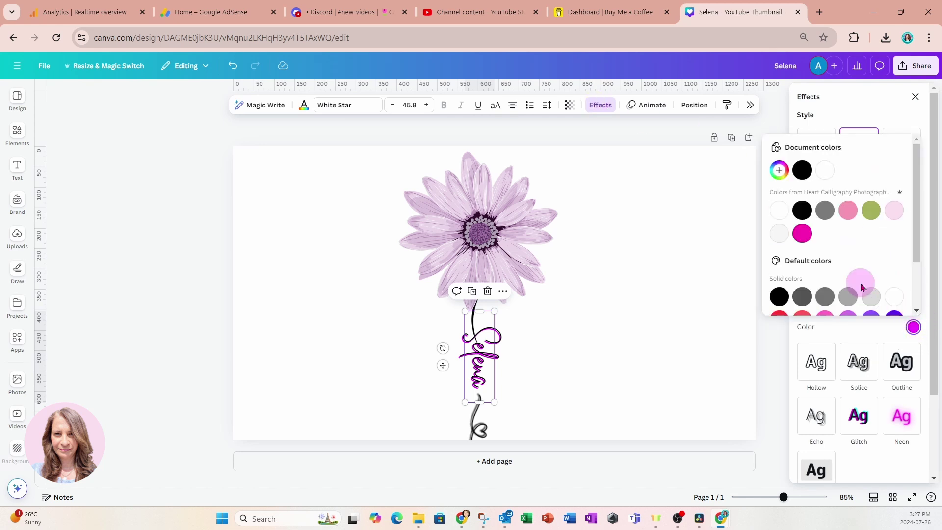
click(779, 171)
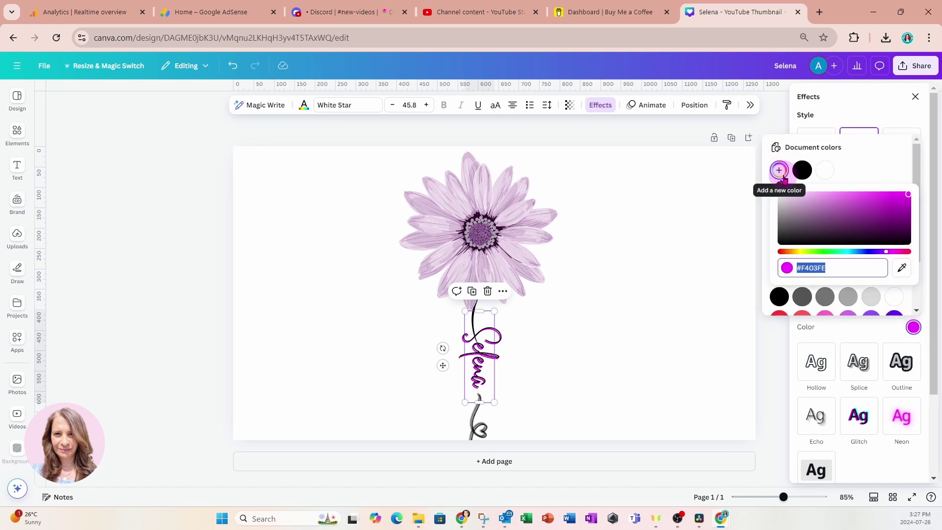
click(827, 270)
drag(829, 270, 776, 269)
key(ctrl+c)
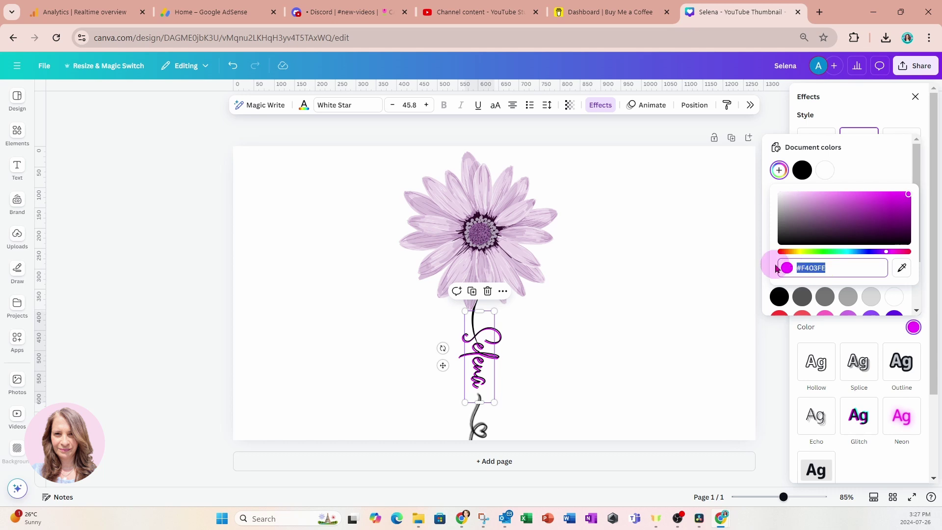
Paste #F403FE as the colour of the heart stem piece's drop shadow.
click(480, 427)
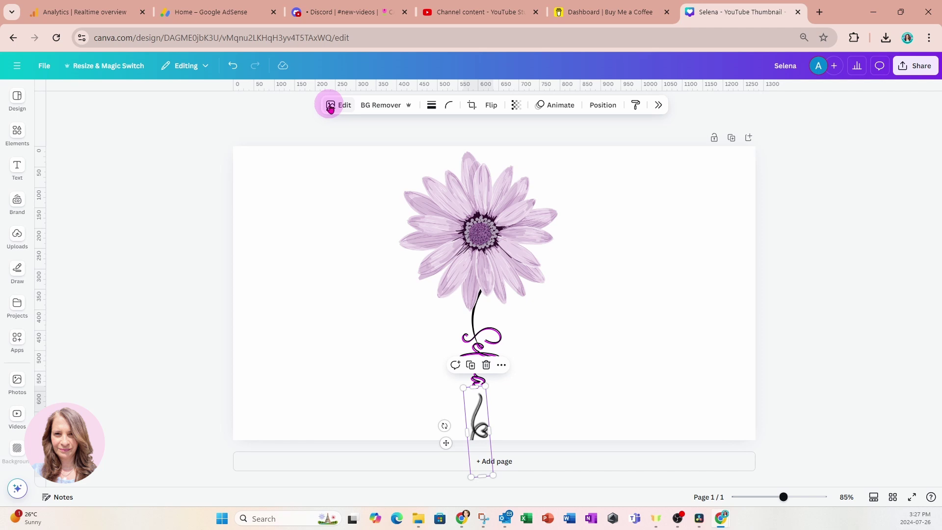
click(332, 105)
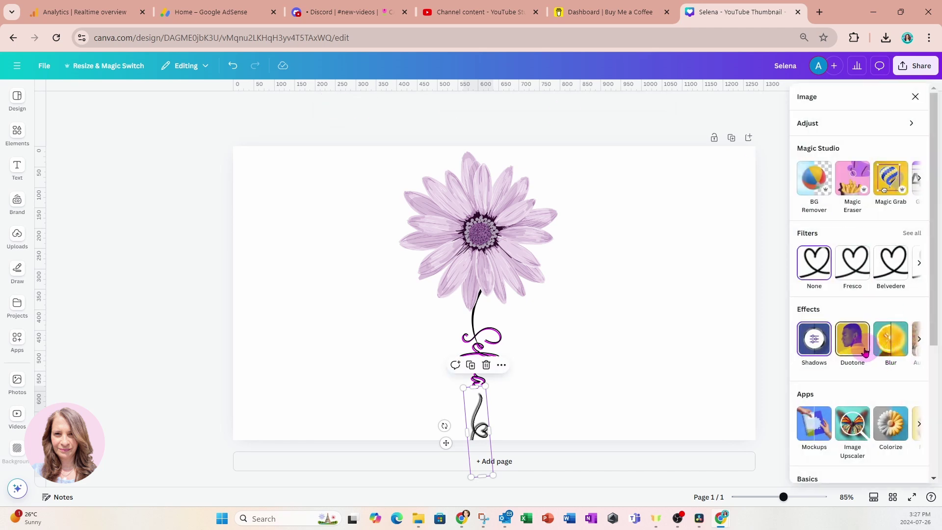
click(814, 346)
click(814, 344)
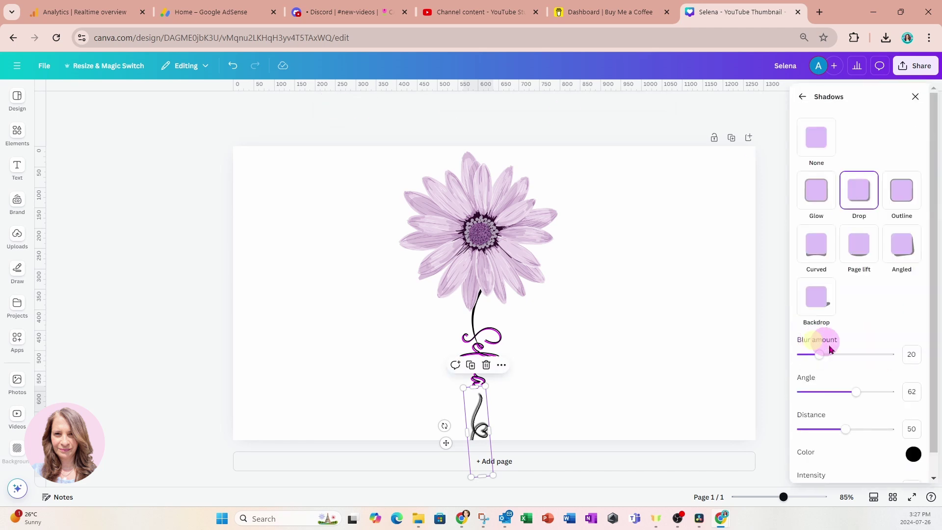
click(911, 455)
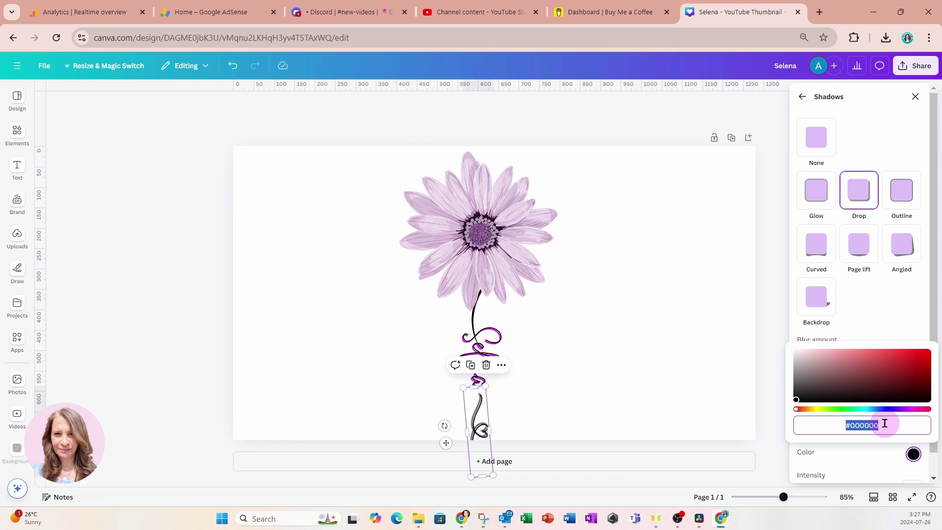
key(ctrl+v)
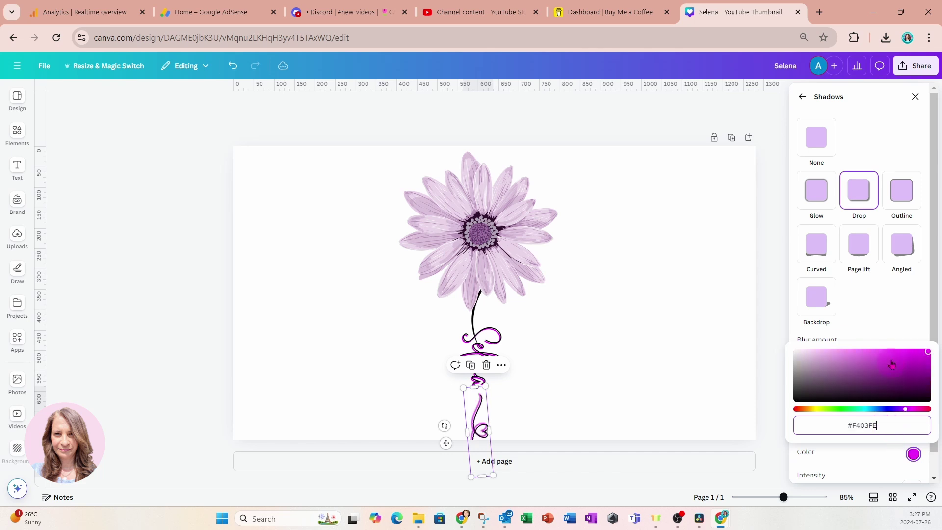
click(889, 316)
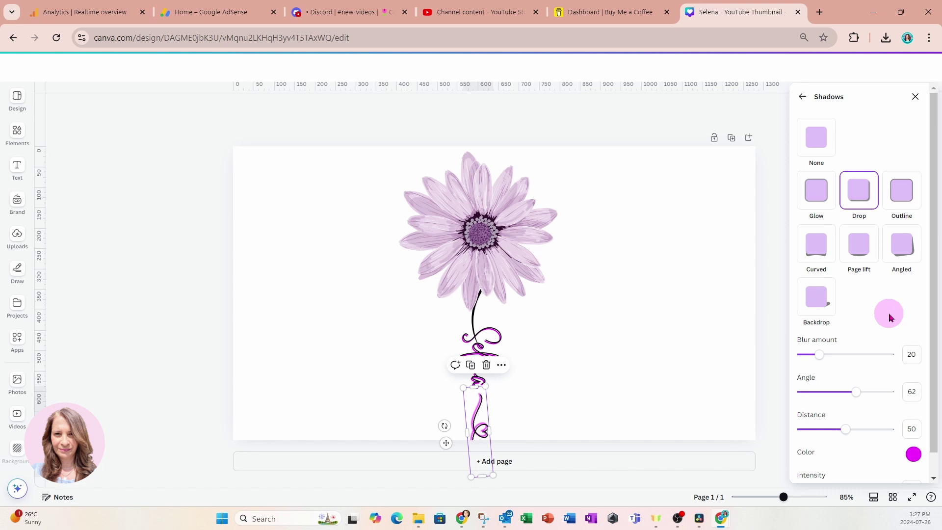
Set the stem shadow's blur to 0 and nudge the stem piece slightly upward.
scroll(863, 444, down, 1)
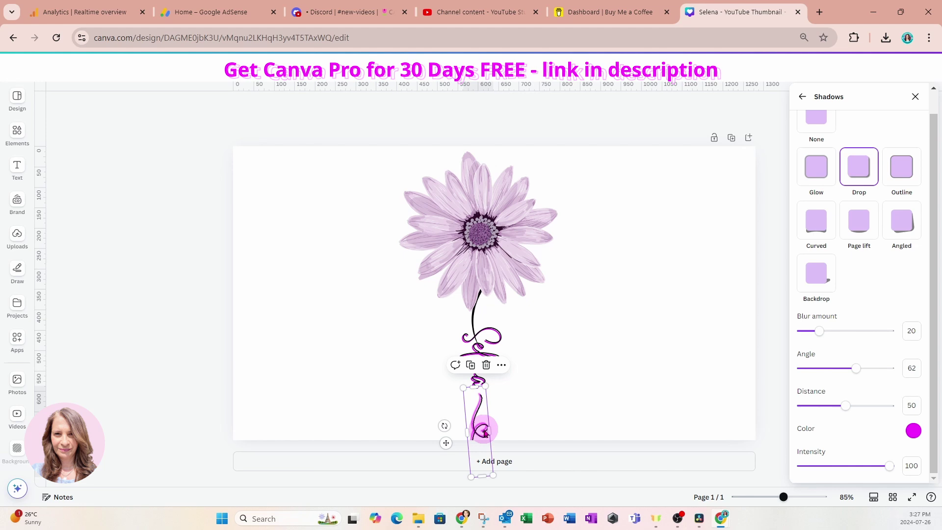
click(819, 332)
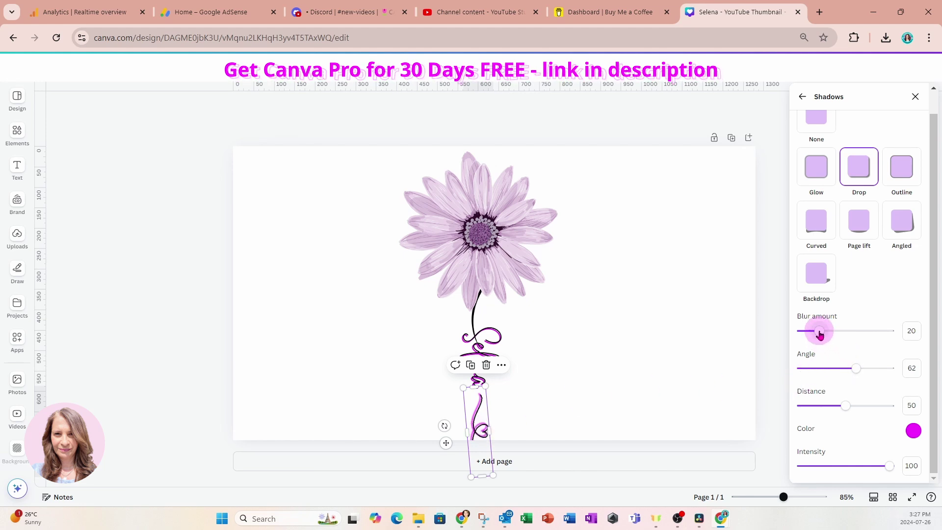
drag(819, 334, 801, 333)
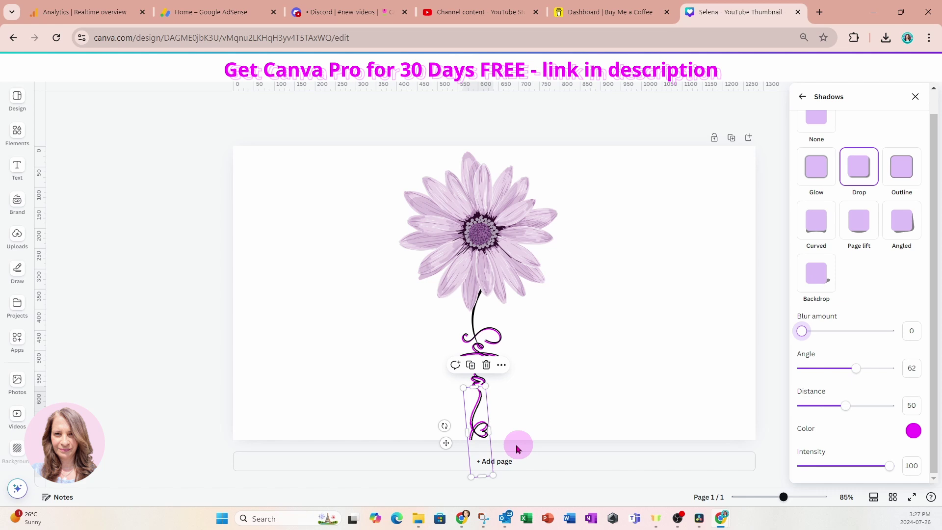
drag(479, 426, 479, 421)
click(581, 392)
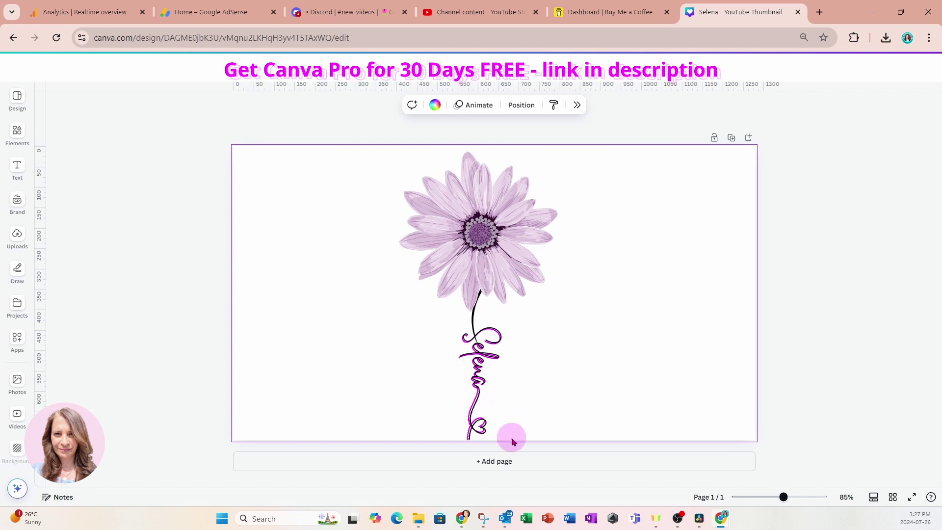
Rotate the lower stem piece to about 102° so it lines up under Selena.
click(479, 424)
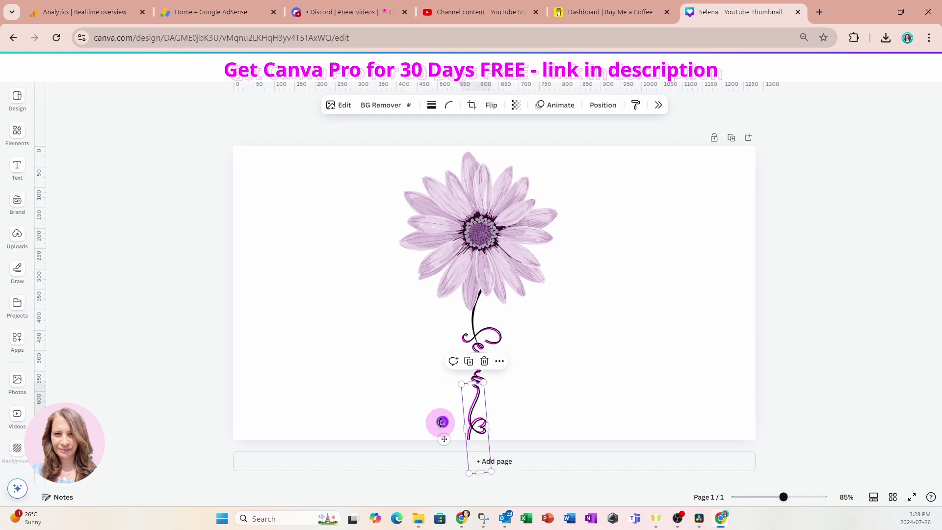
drag(440, 422, 478, 428)
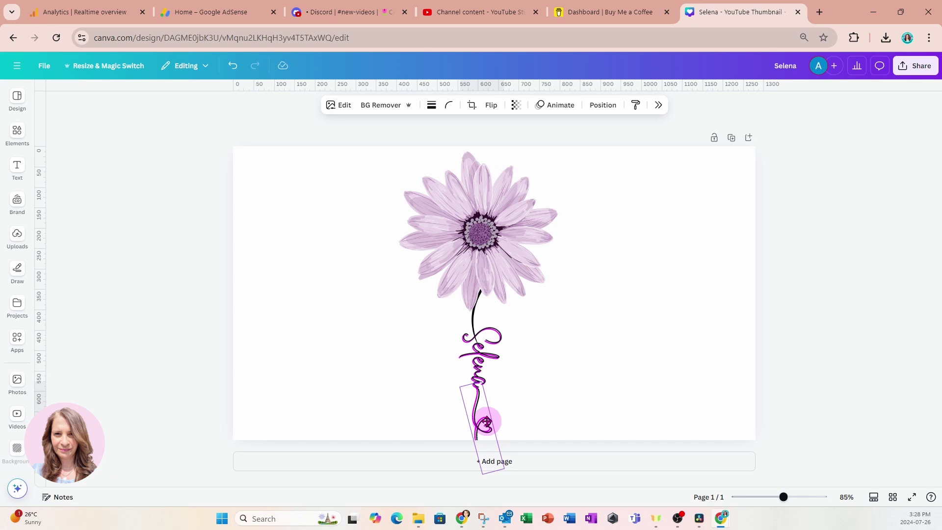
click(378, 378)
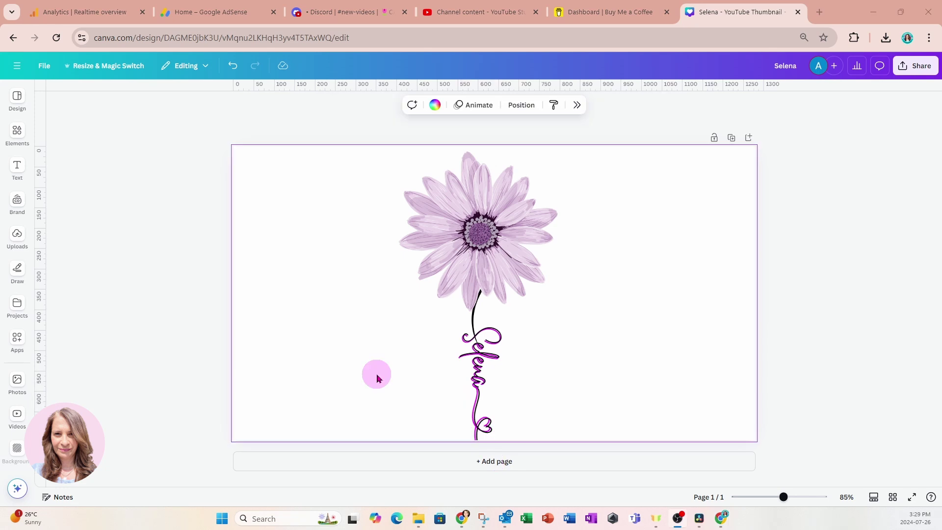